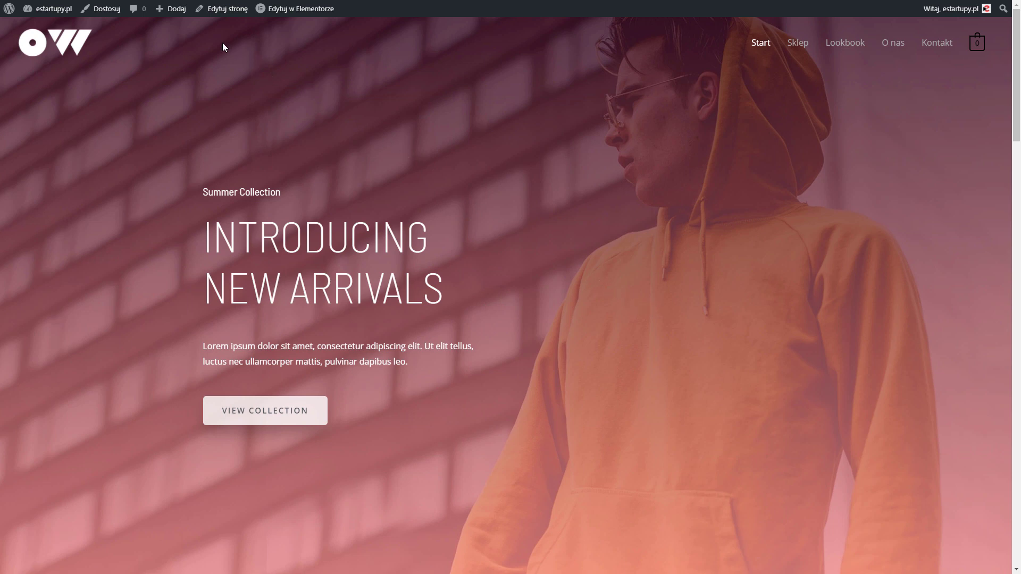
- Create a new product named "Sukienka Koronkowa Deruilady" and paste its prepared three-paragraph text into the main description
mouse_move(176, 15)
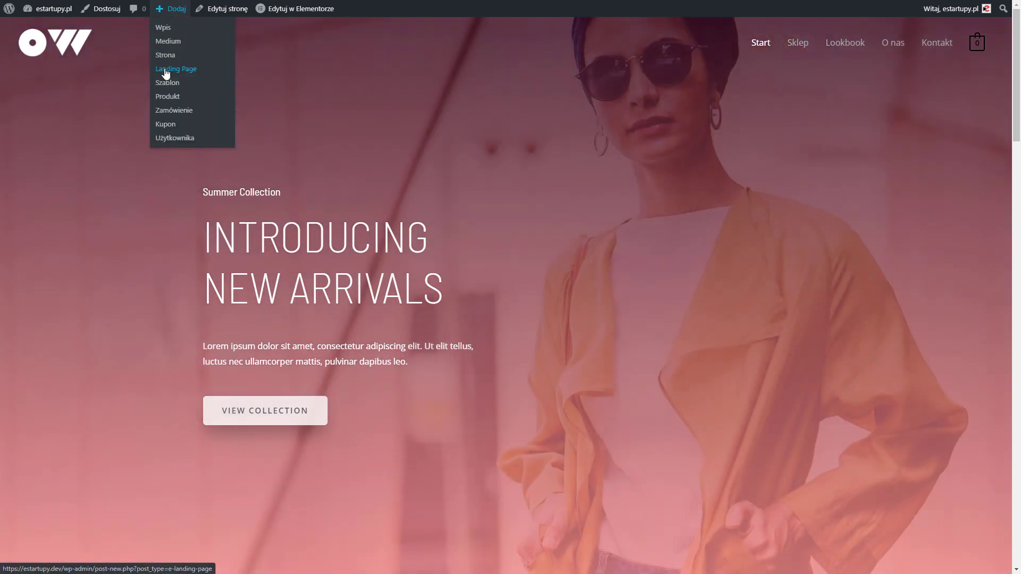
left_click(165, 100)
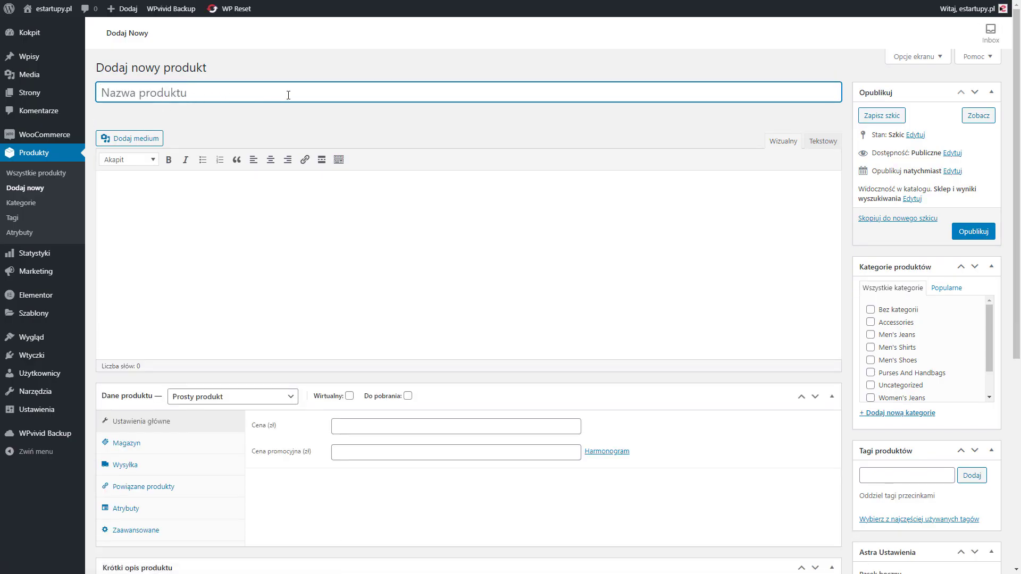
type("Sukienka Koronkowa Deruilady")
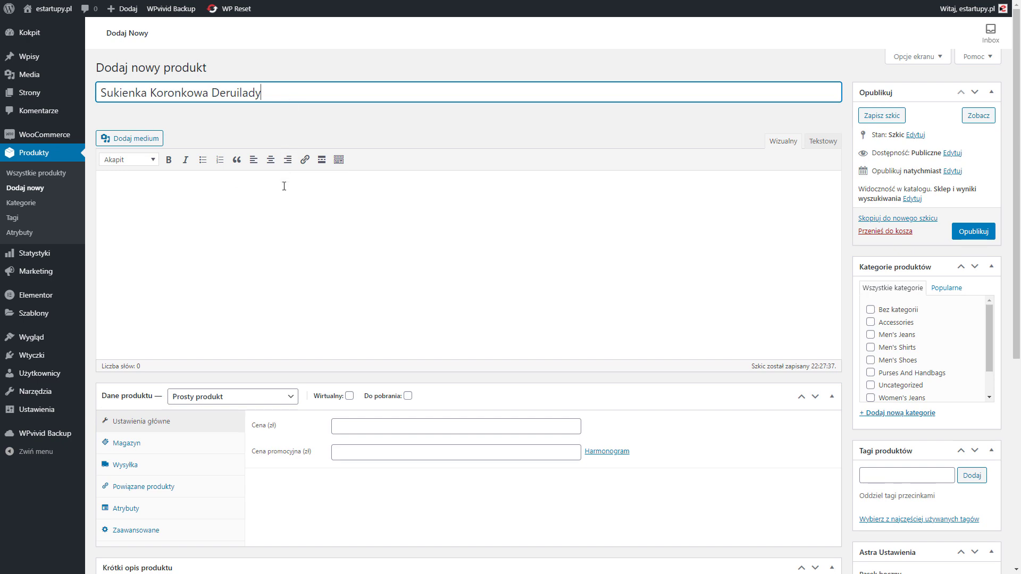
left_click(284, 199)
key("ctrl+v")
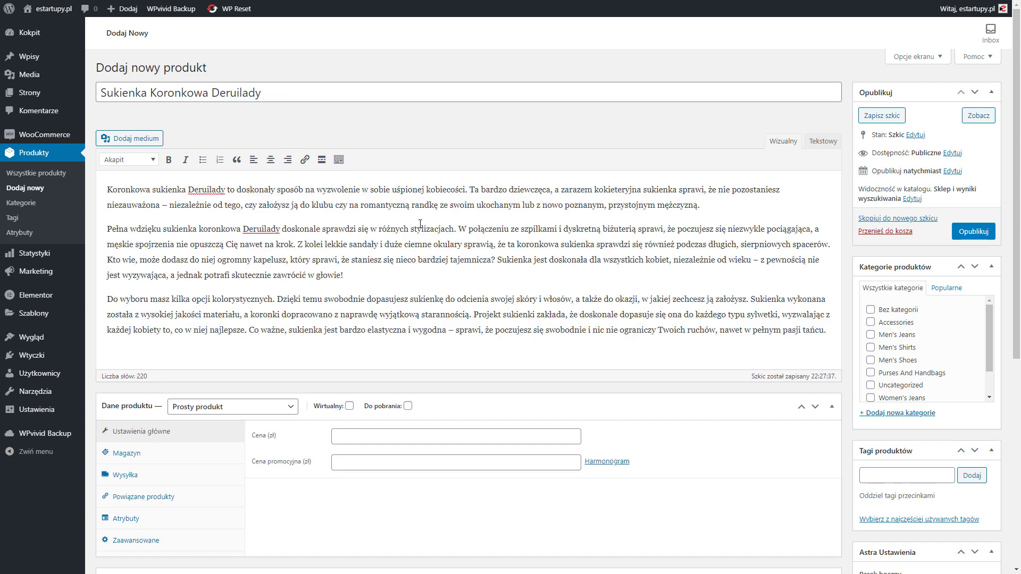
- Fill in the product's short description with the text beginning "Jeżeli szukasz uniwersalnej sukienki koronkowej"
scroll(419, 226, "down", 6)
left_click(390, 337)
type("Jeżeli szukasz uniwersalnej sukienki koronkowej, po którą będziesz mogła sięgnąć w dowolnej chwili, a ona zawsze sprawdzi się doskonale, to Deruilady będzie najlepszym wyborem. Pozwól, by stała się ona Twoją niezawodną przyjaciółką, czekającą na Ciebie zawsze, kiedy potrzebujesz błyskawicznie wyczarować naprawdę oszałamiającą stylizację!")
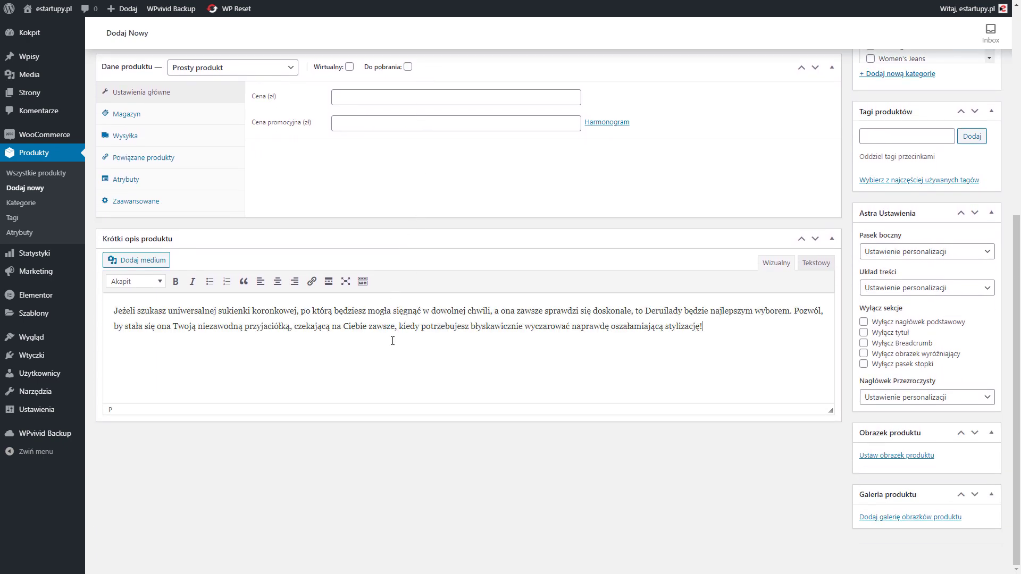
- Set the side-view photo of the navy lace dress from the media library as the product image
left_click(891, 457)
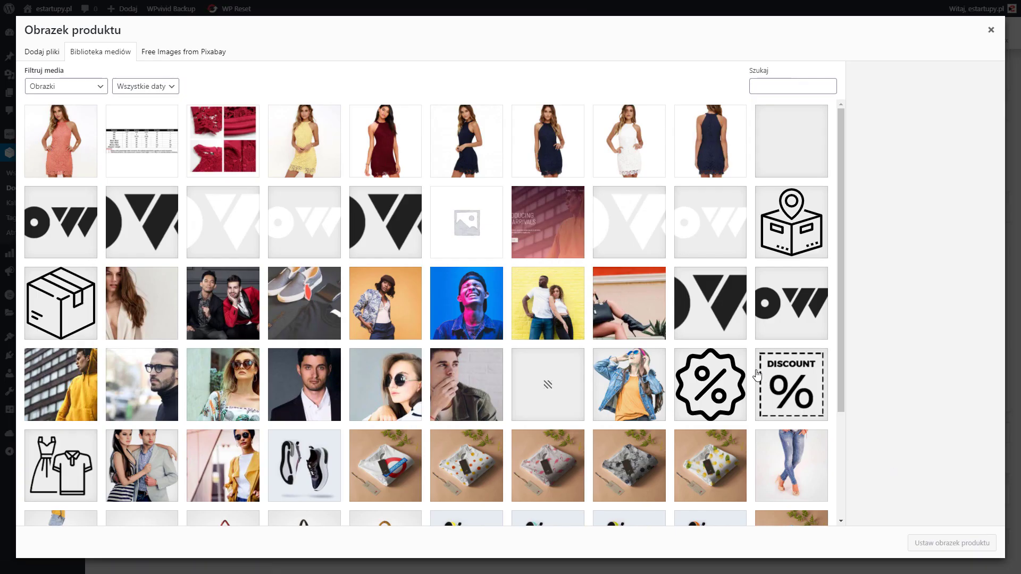
left_click(469, 142)
left_click(954, 543)
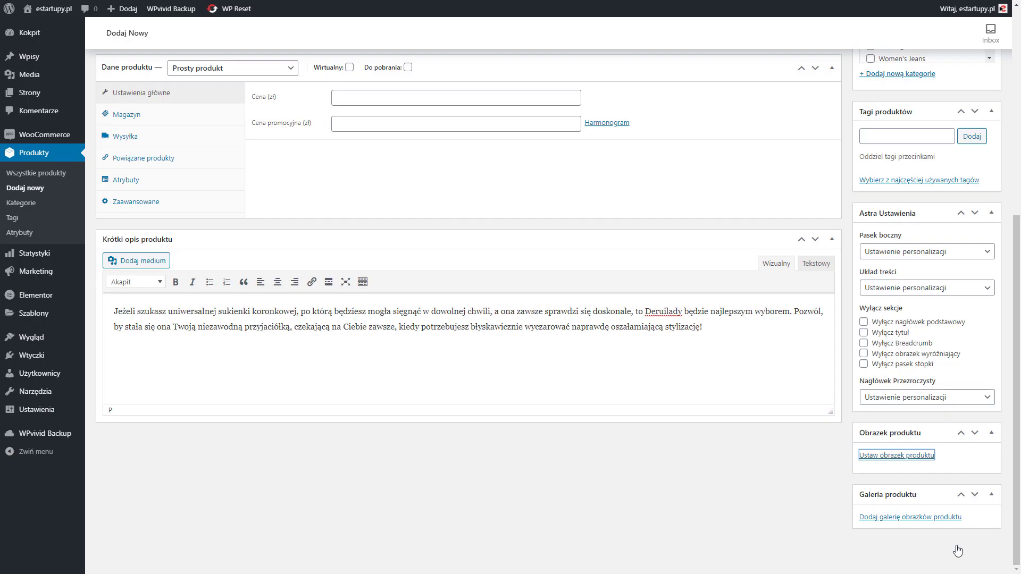
- Add the lace detail, yellow, burgundy, navy front, white, navy back and coral photos to the product gallery, and reposition the navy front photo
scroll(959, 549, "down", 3)
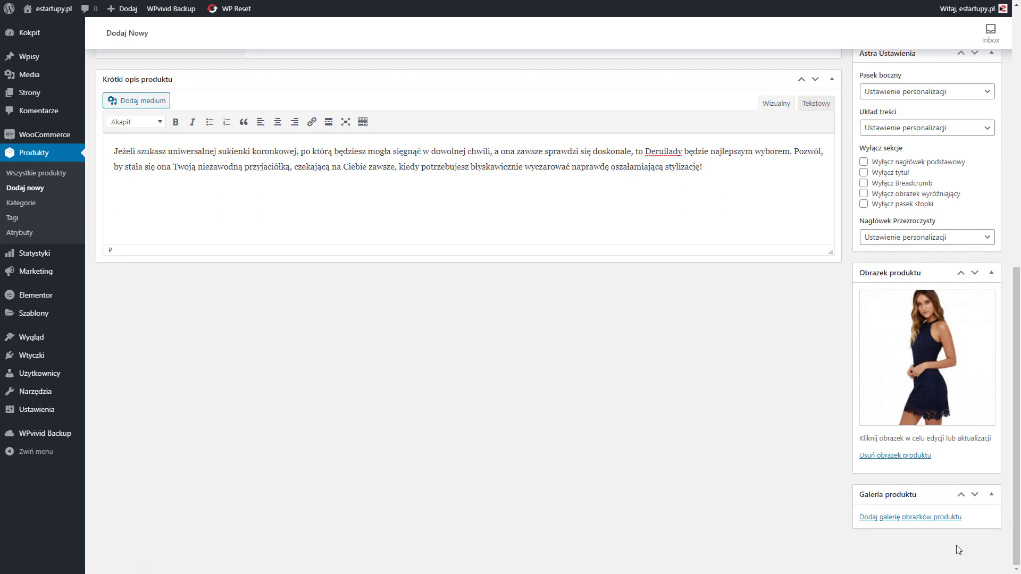
left_click(924, 521)
left_click(150, 141)
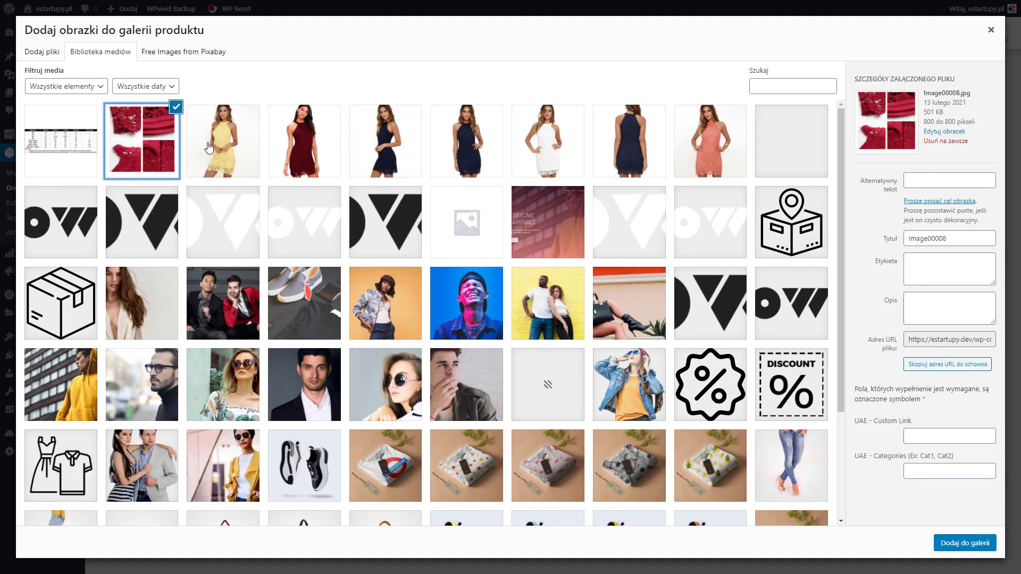
left_click(222, 141)
left_click(304, 141)
left_click(386, 142)
left_click(466, 141)
left_click(548, 141)
left_click(628, 143)
left_click(711, 141)
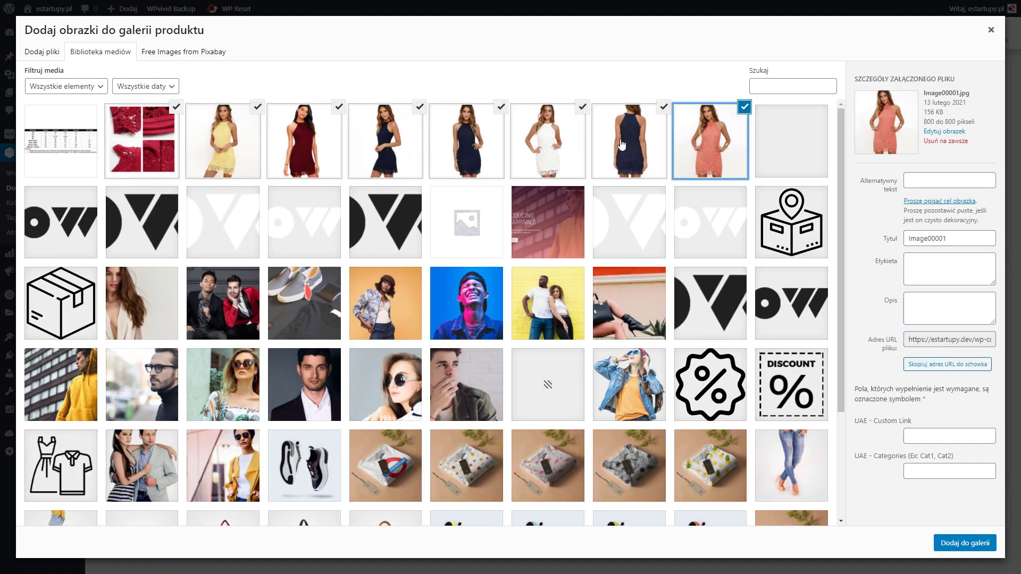
left_click(407, 150)
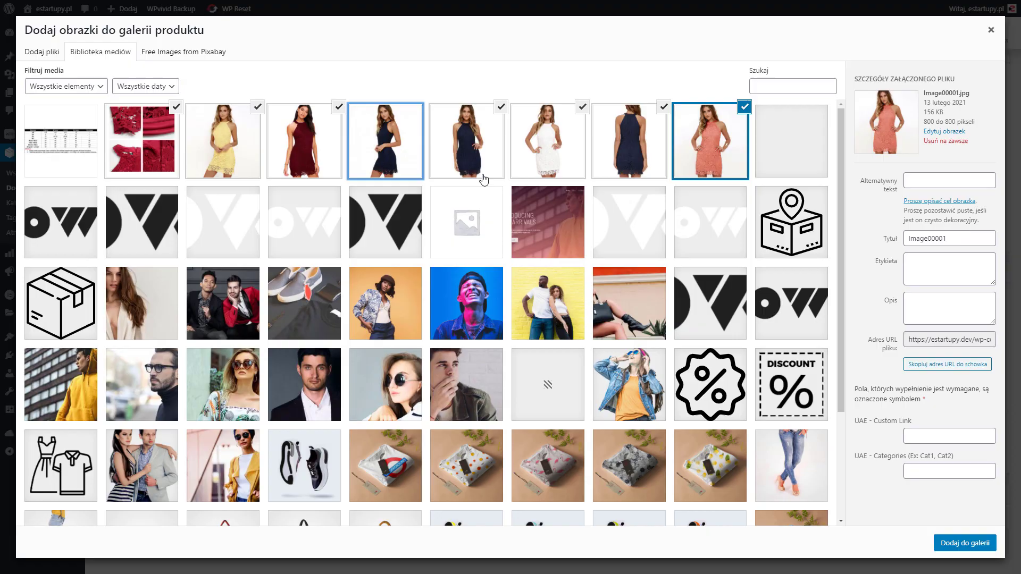
left_click(964, 543)
scroll(977, 546, "down", 3)
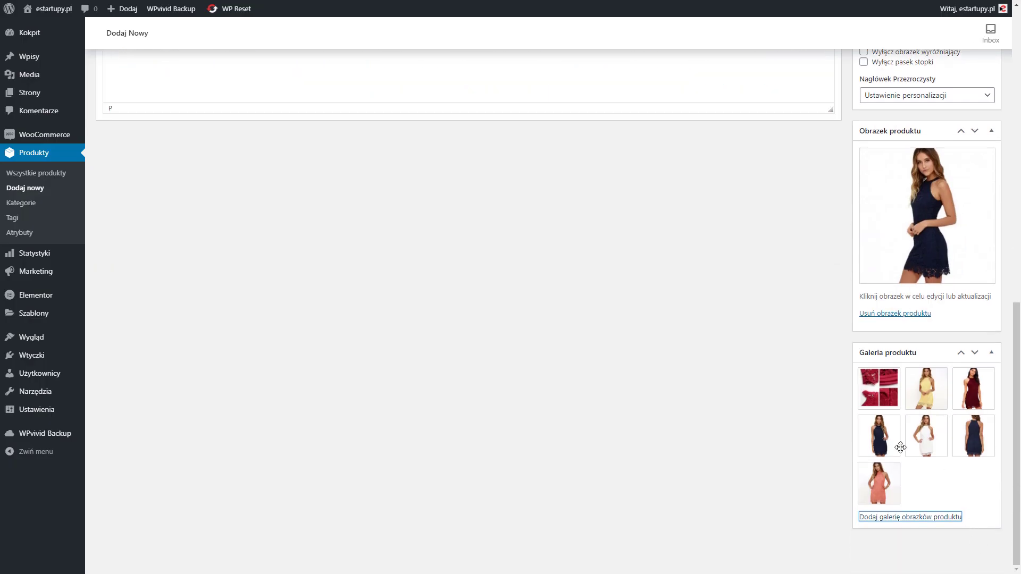
left_click_drag(884, 439, 931, 484)
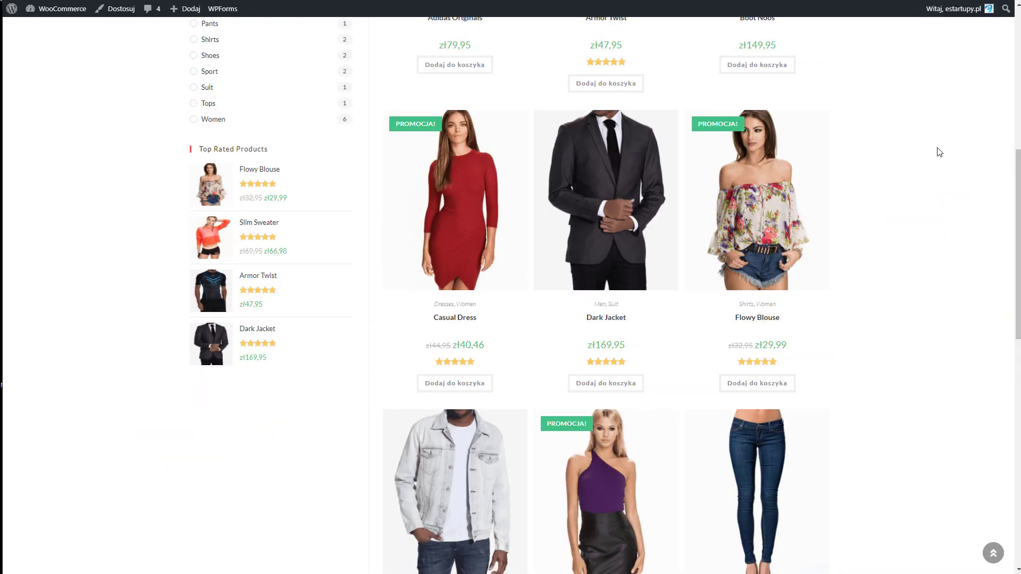
- In the other demo shop, move the second gallery photo of Flowy Blouse to first place and preview its image swap
mouse_move(766, 196)
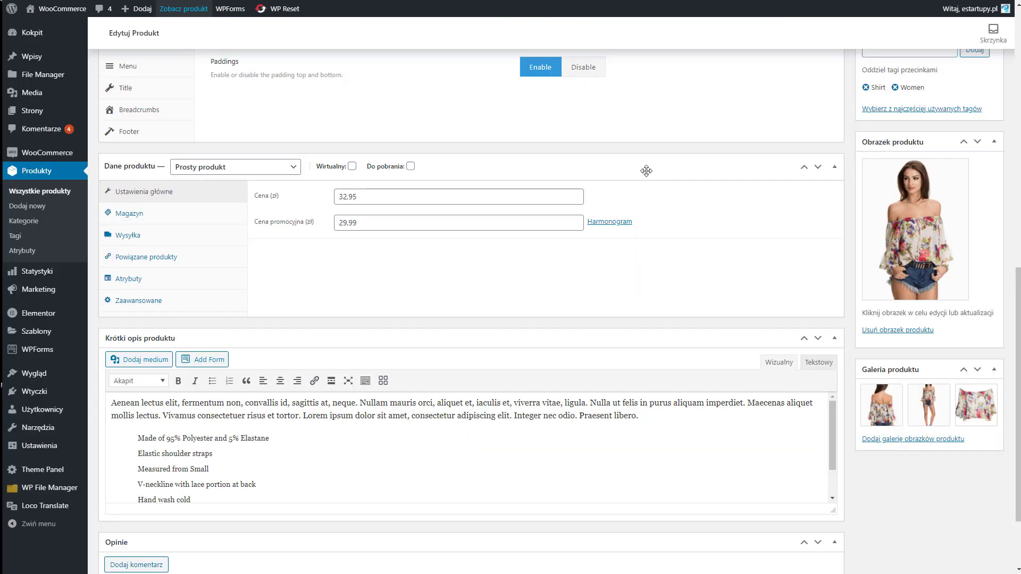
mouse_move(932, 413)
left_click_drag(931, 413, 880, 408)
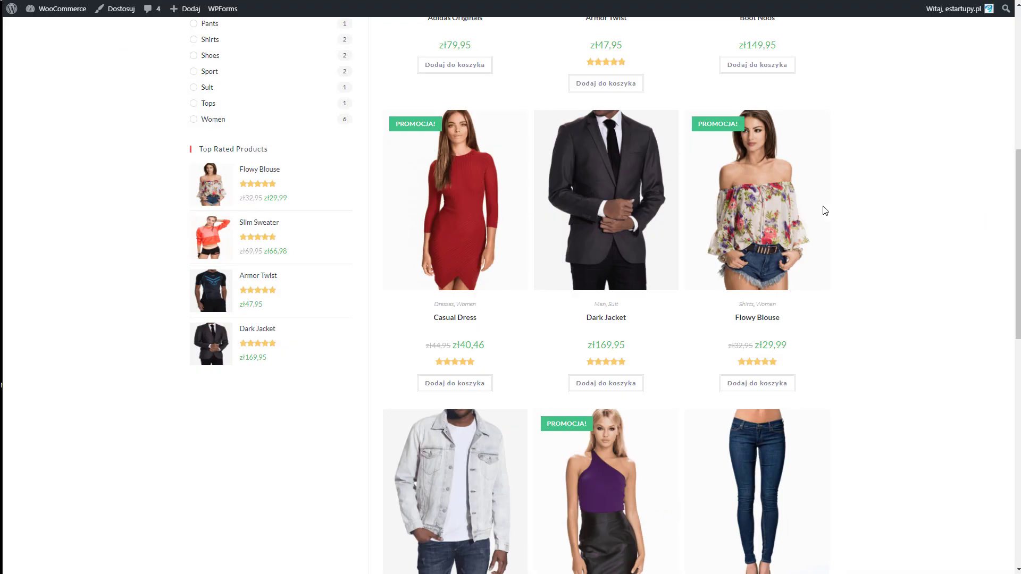
mouse_move(777, 212)
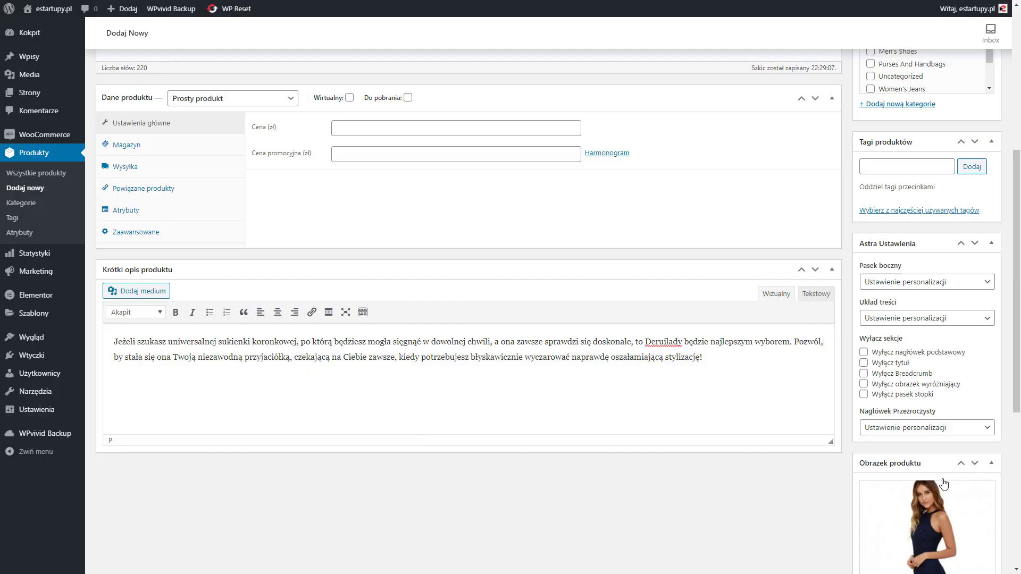
- Create a new product category named "Sukienki" and assign it to the lace dress
scroll(943, 484, "up", 4)
left_click(899, 306)
type("Sukienki")
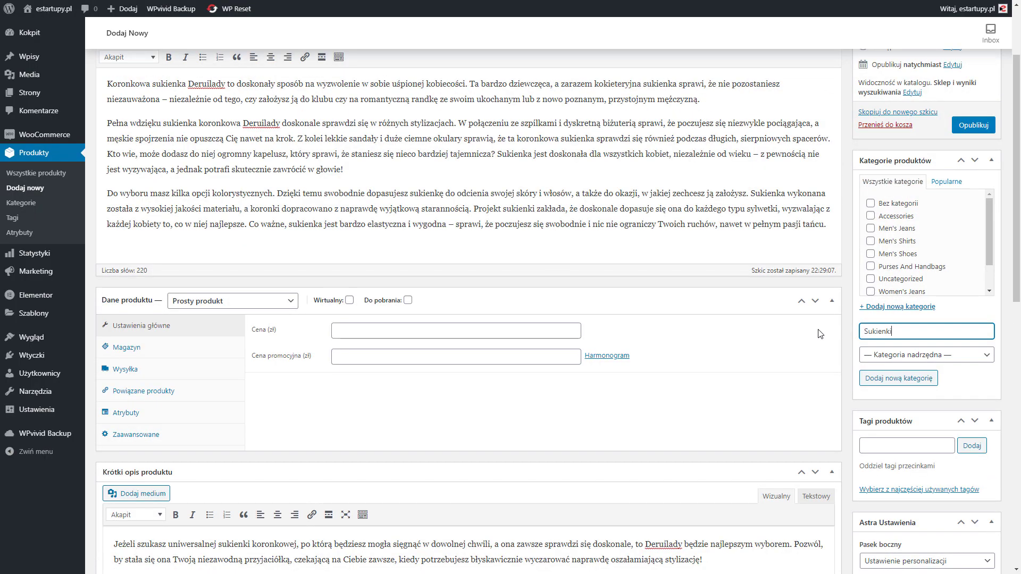
left_click(908, 380)
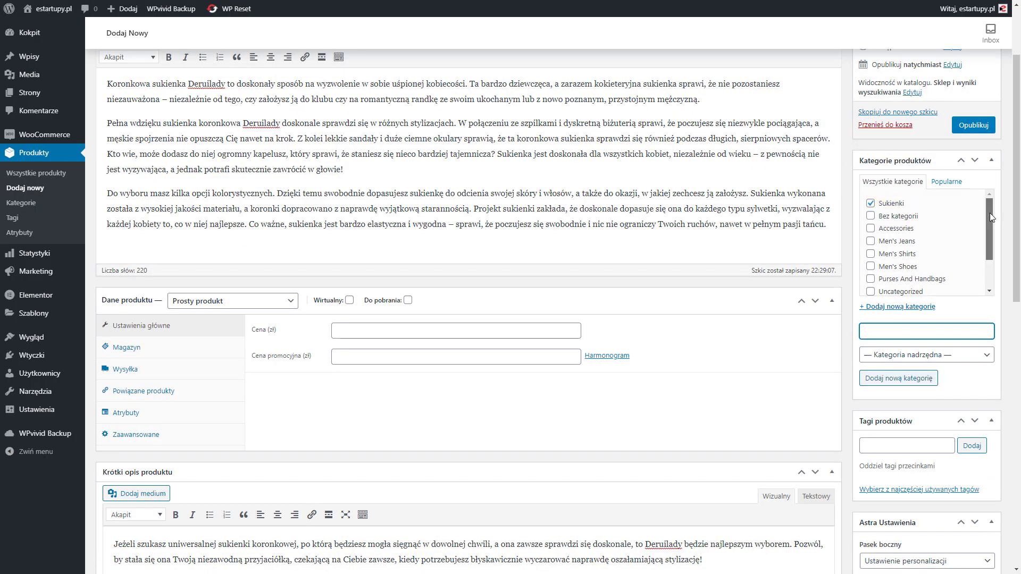
mouse_move(990, 213)
left_mouse_down()
mouse_move(995, 245)
mouse_move(990, 215)
left_mouse_up()
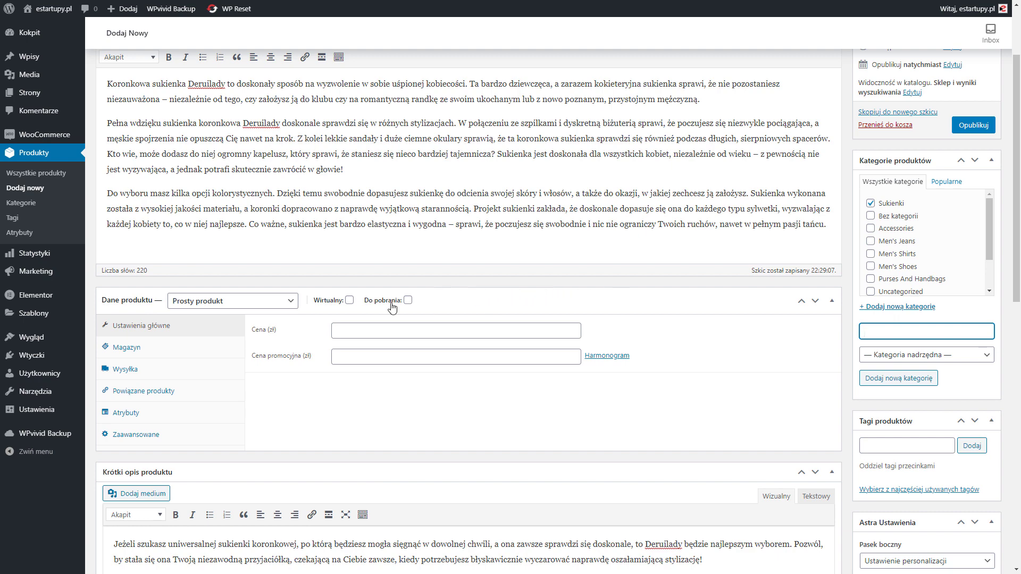
- Change the product type to the variable product "Produkt z wariantami"
left_click(278, 302)
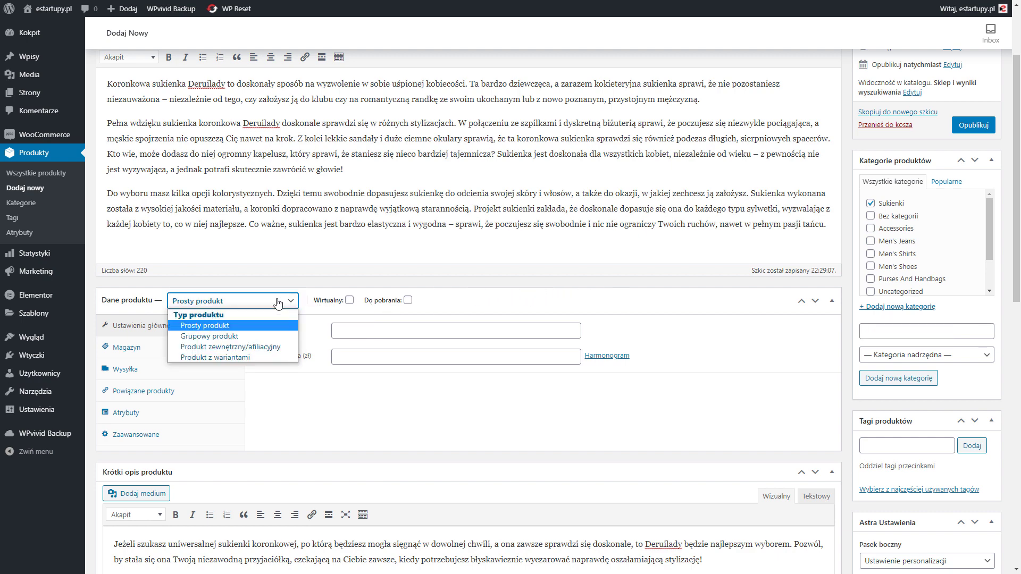
left_click(256, 358)
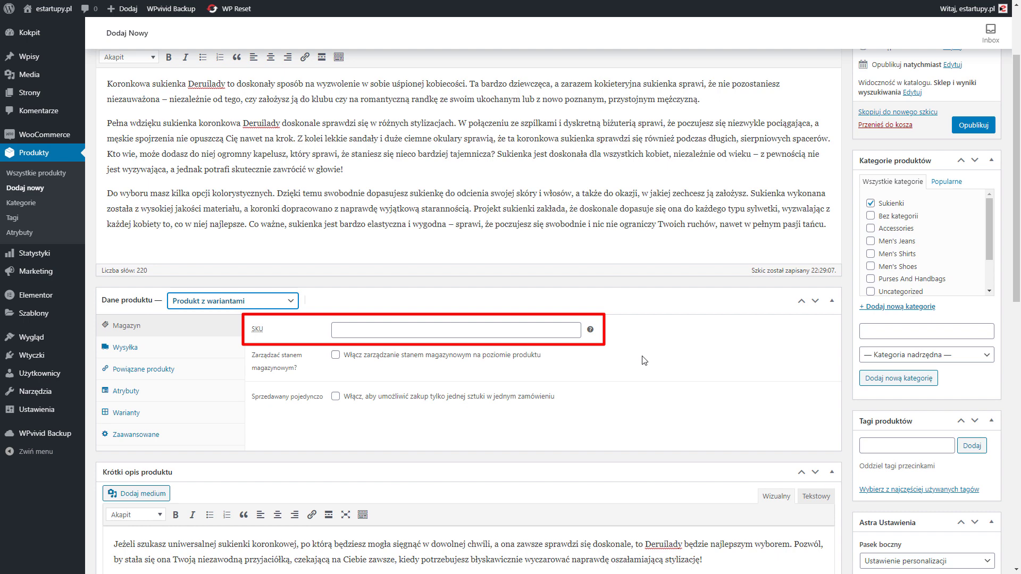
- Enable product-level stock management to look through the backorder options, and disable it again
left_click(335, 355)
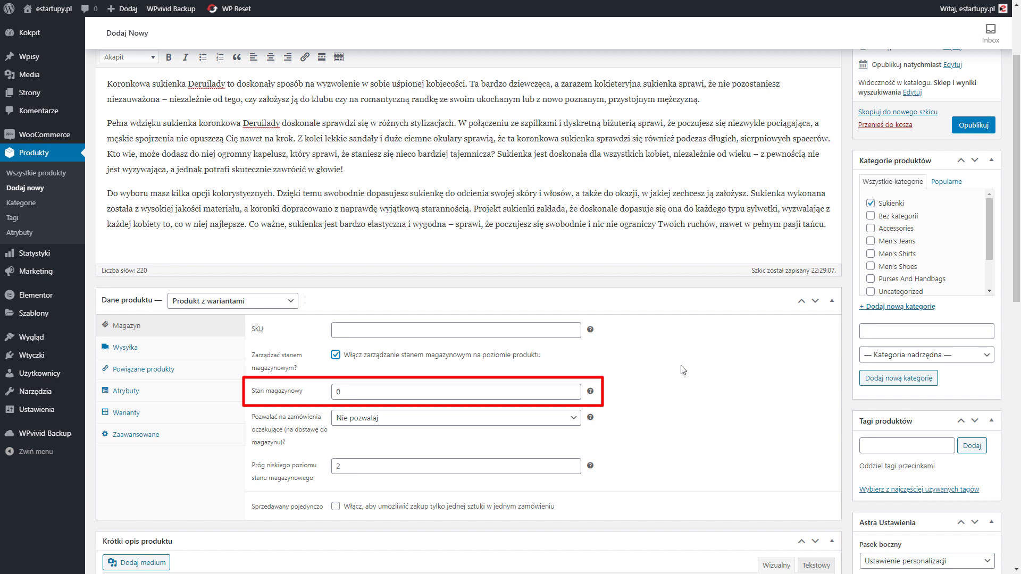
left_click(573, 418)
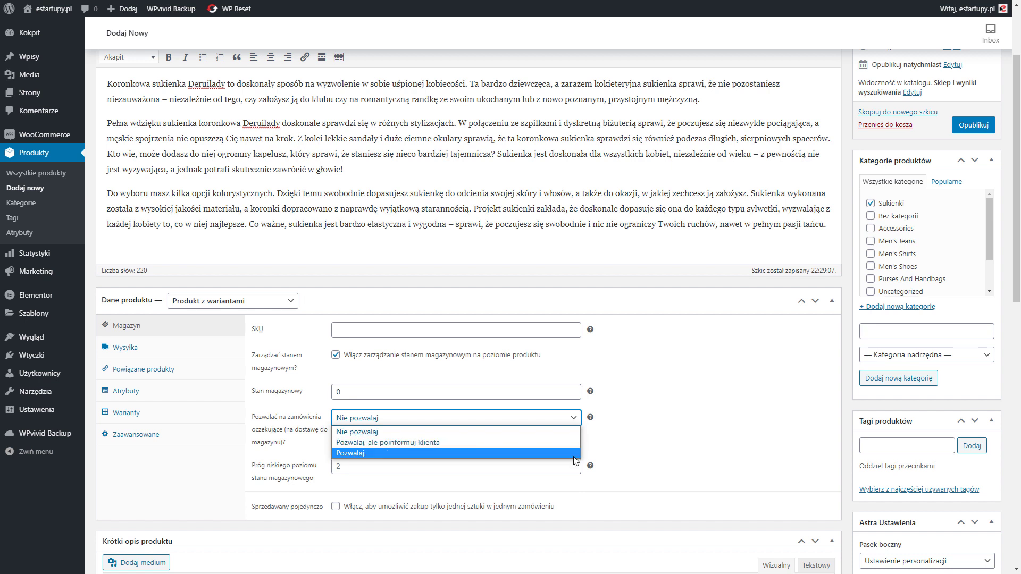
left_click(574, 419)
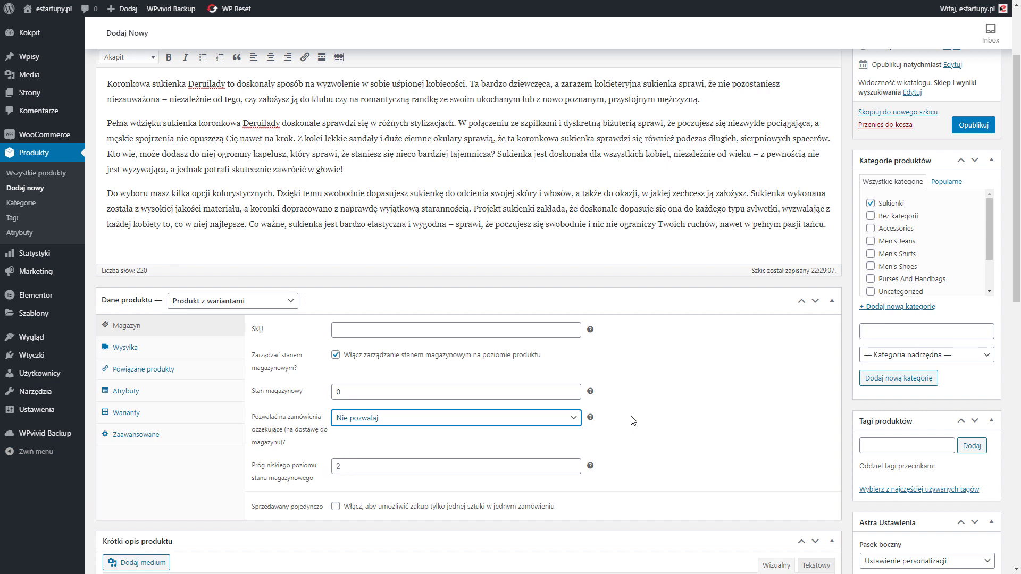
left_click(337, 357)
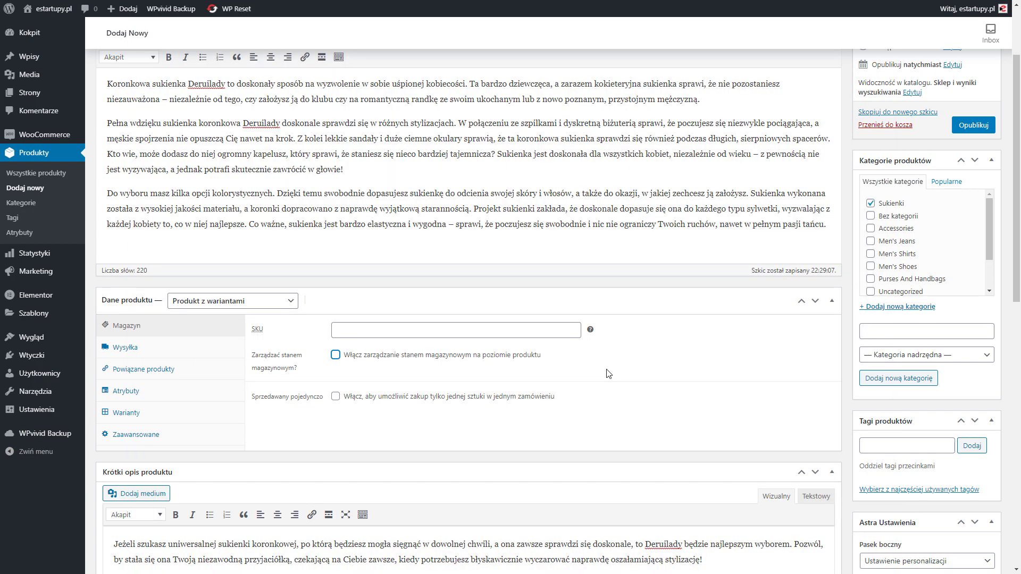
- Review the shipping settings and try Blue Denim Shorts as an up-sell product, removing it after viewing the product page
left_click(181, 352)
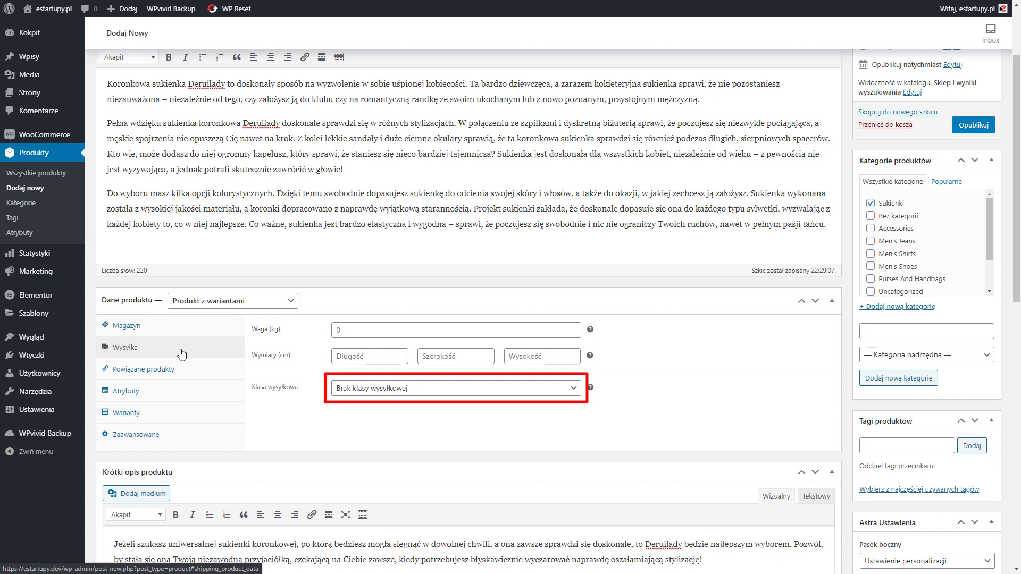
left_click(182, 375)
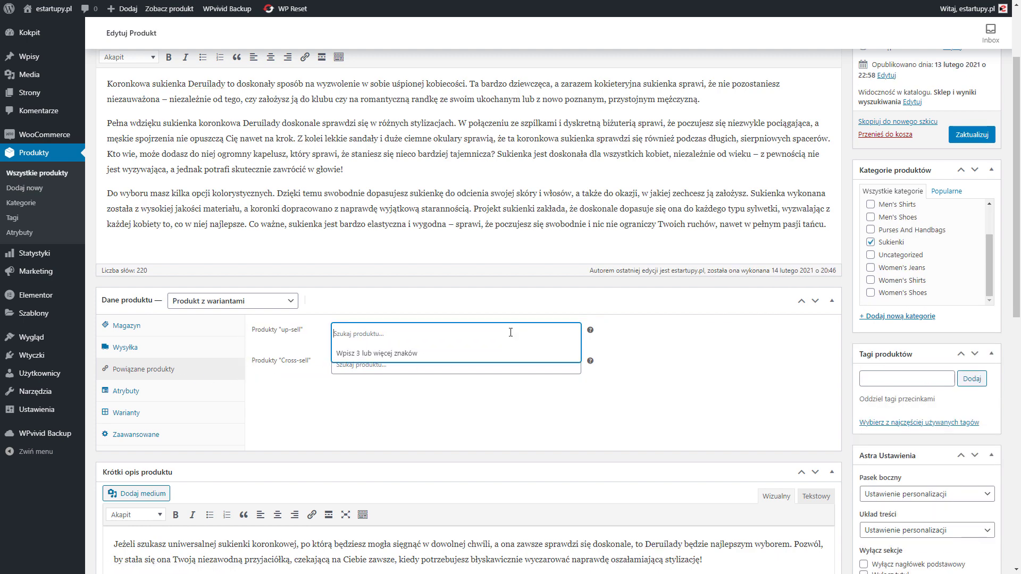
type("short")
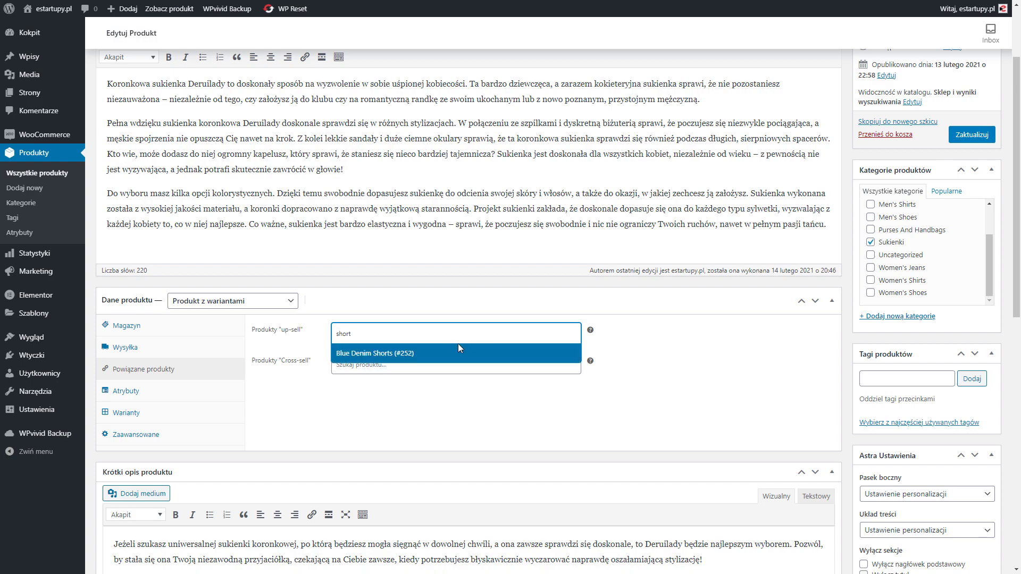
left_click(415, 359)
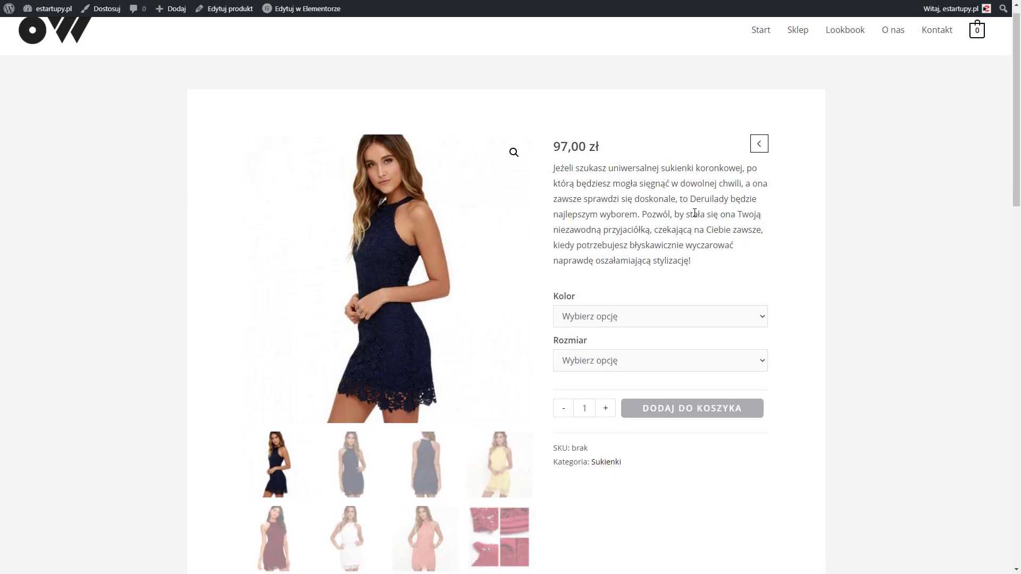
scroll(693, 212, "down", 10)
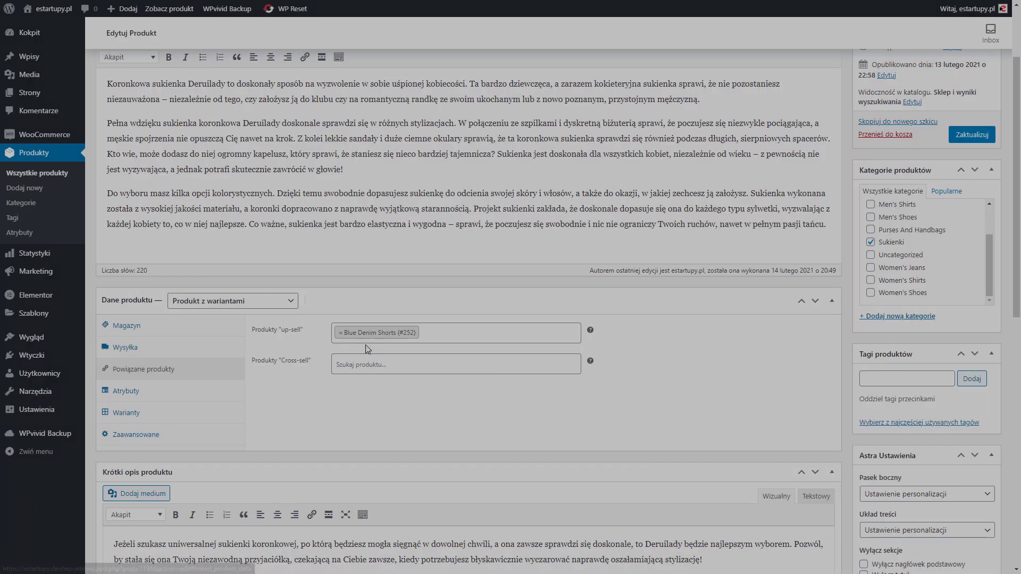
left_click(337, 333)
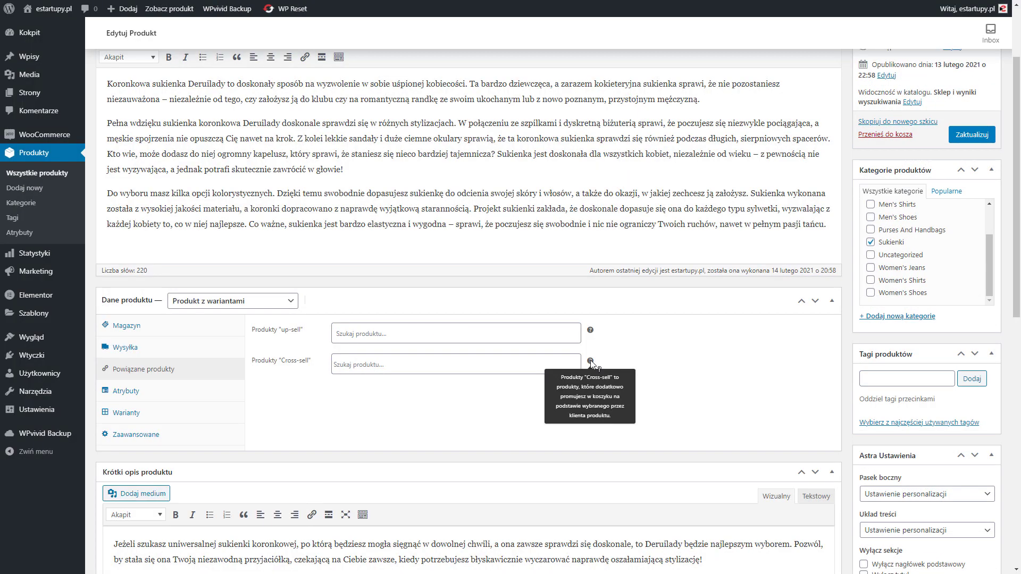
- Find bags for the cross-sell products and add Golden Bag With Chain
left_click(535, 362)
type("bag")
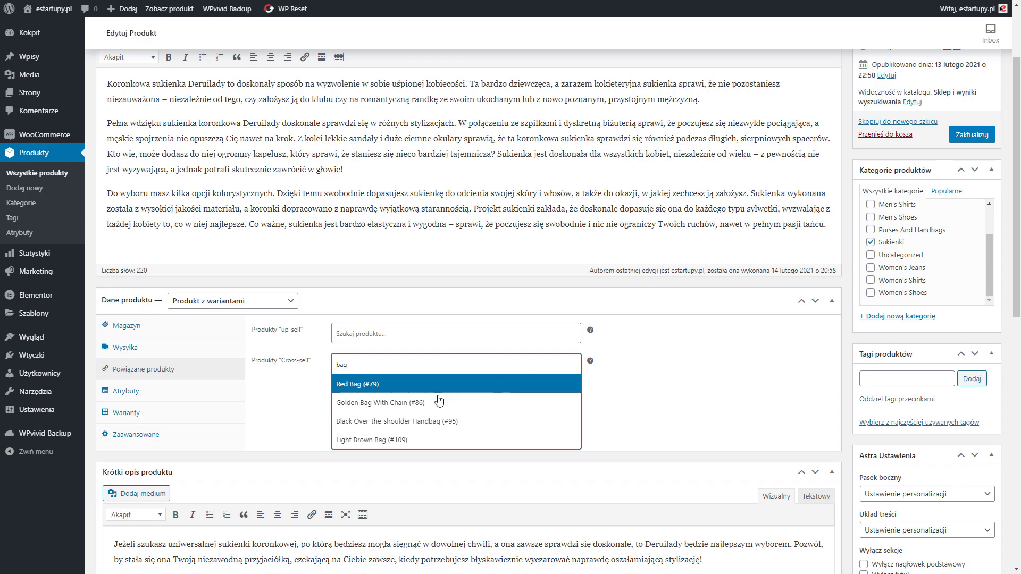
left_click(393, 407)
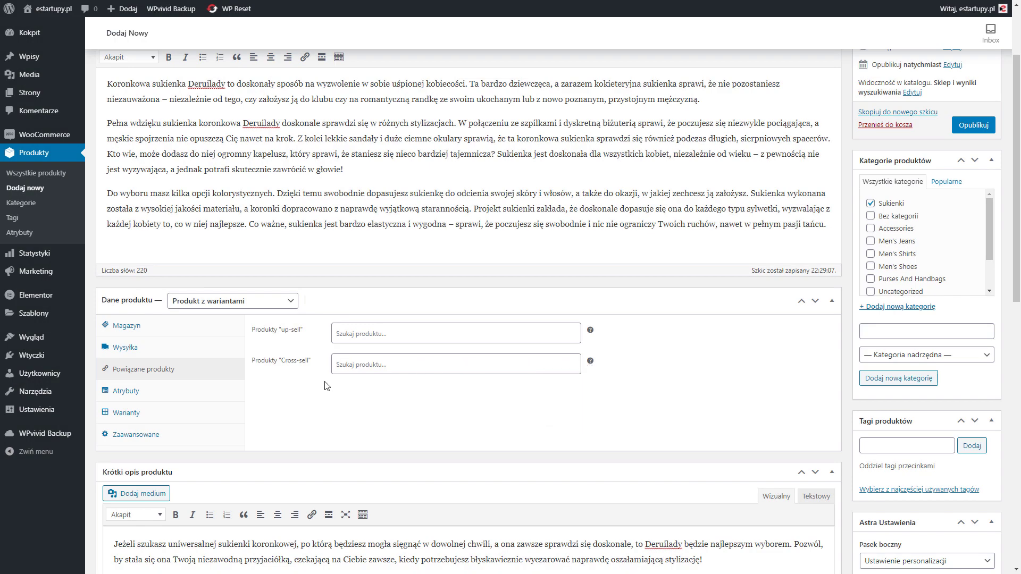
- Add and save a Kolor attribute with the values Granatowy|Biały|Żółty|Różowy|Bordowy, enabled for variants
left_click(202, 394)
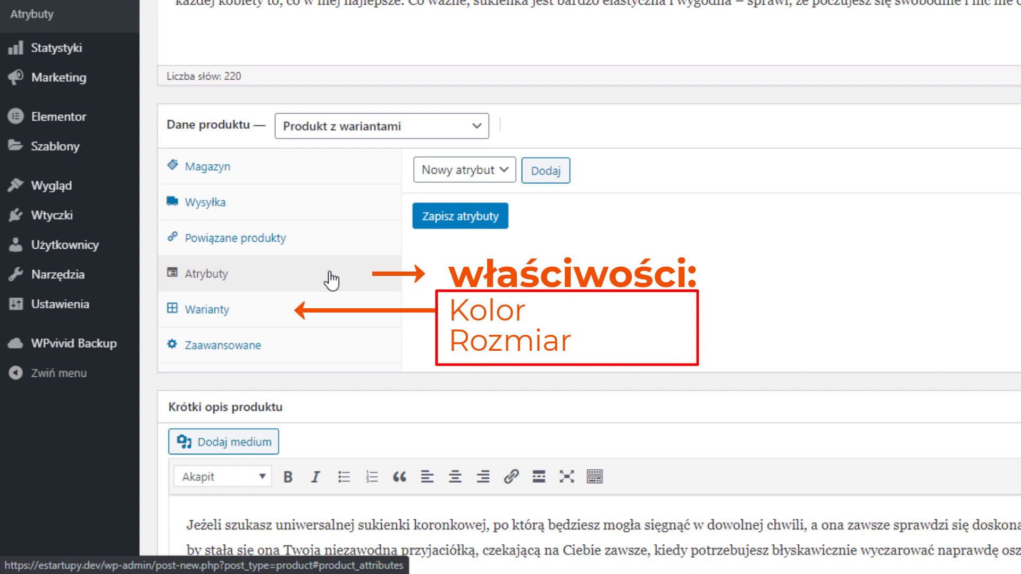
left_click(544, 180)
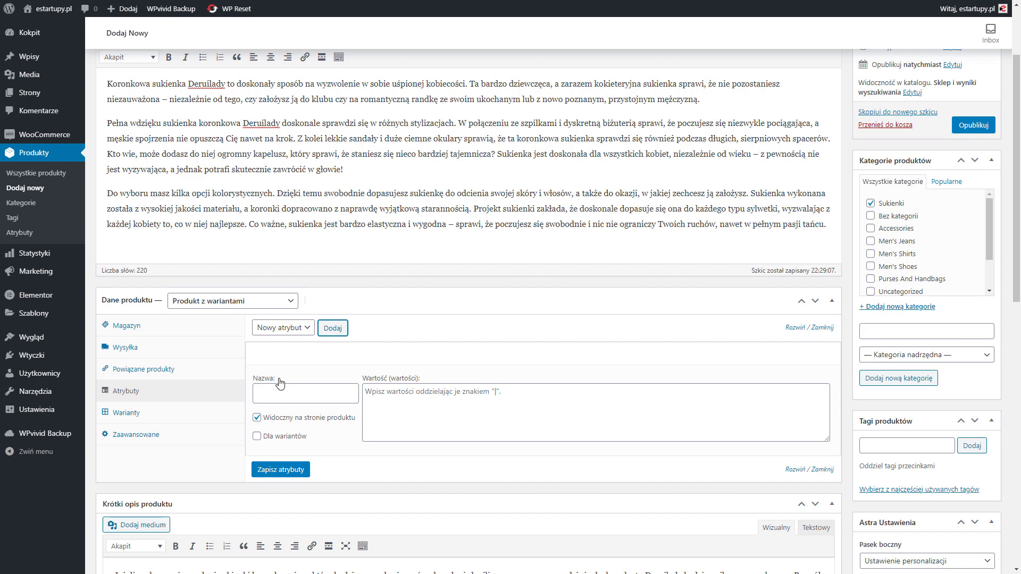
left_click(280, 393)
type("Kolor")
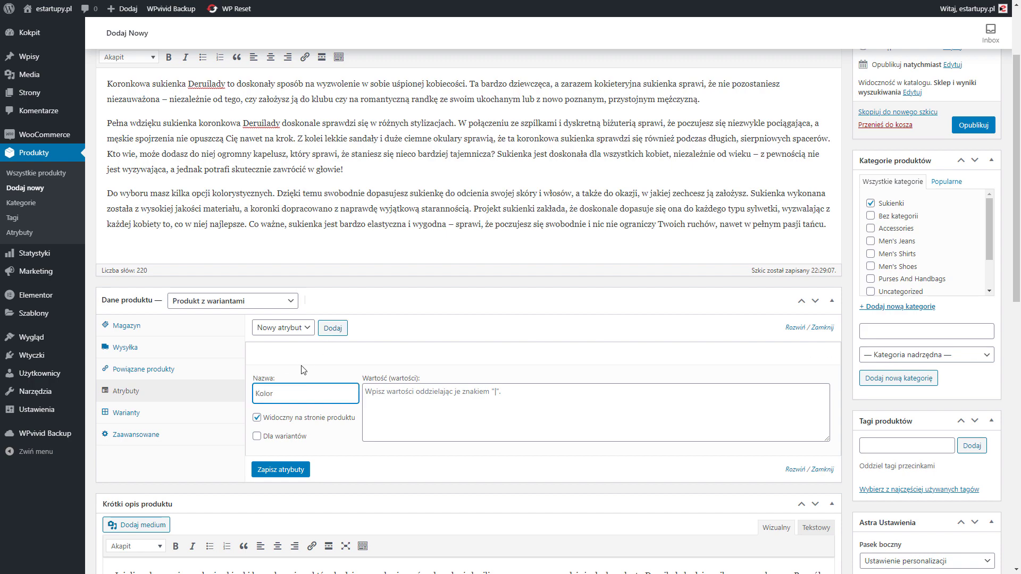
left_click(378, 394)
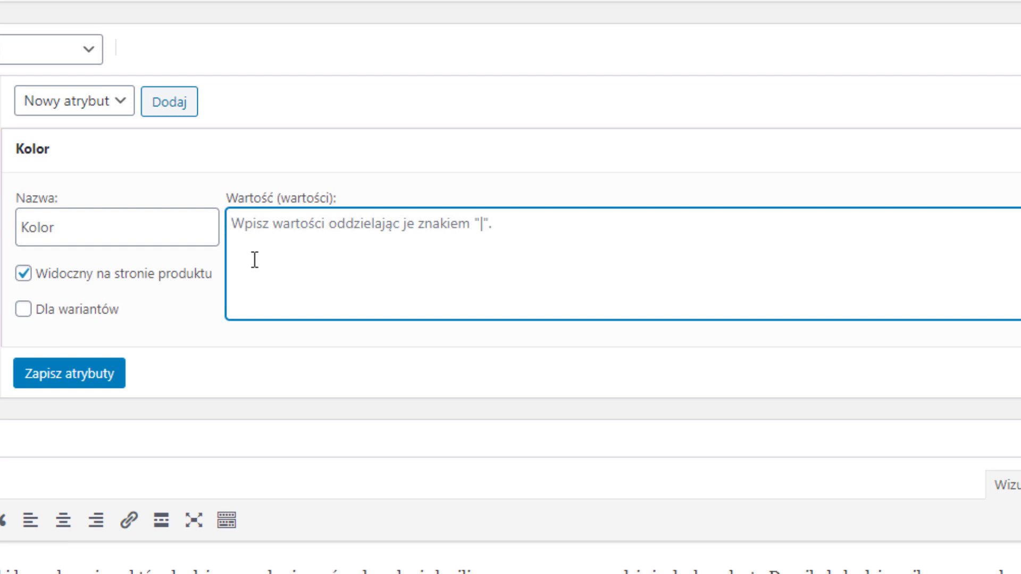
type("Granatowy|Biały|Żółty|Różowy|Bordowy")
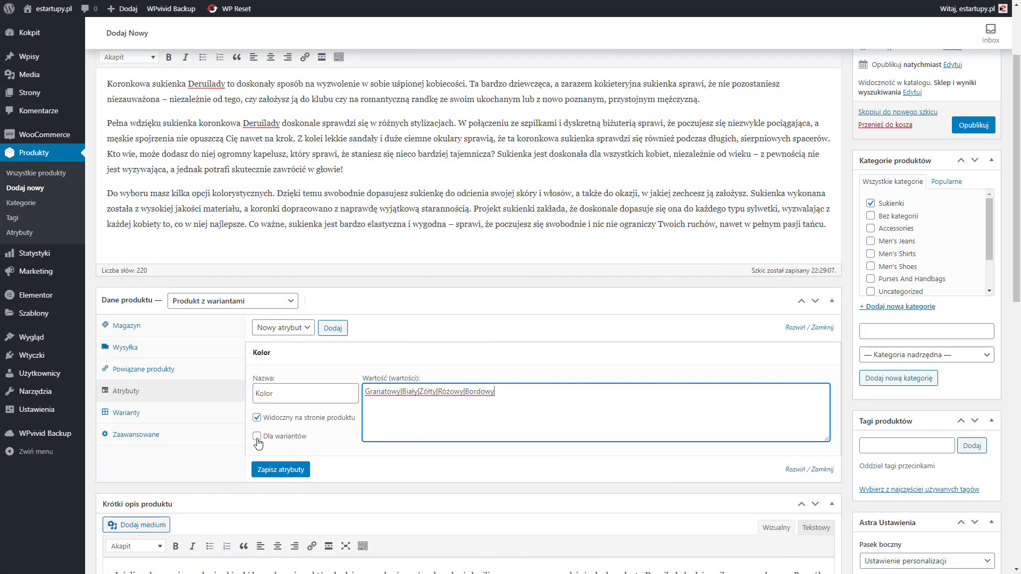
left_click(257, 437)
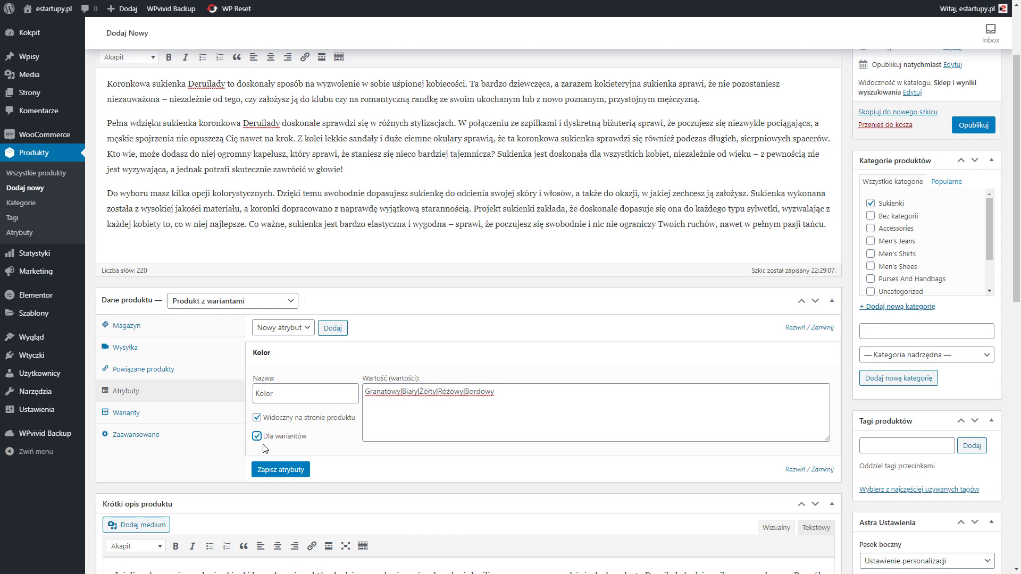
left_click(281, 470)
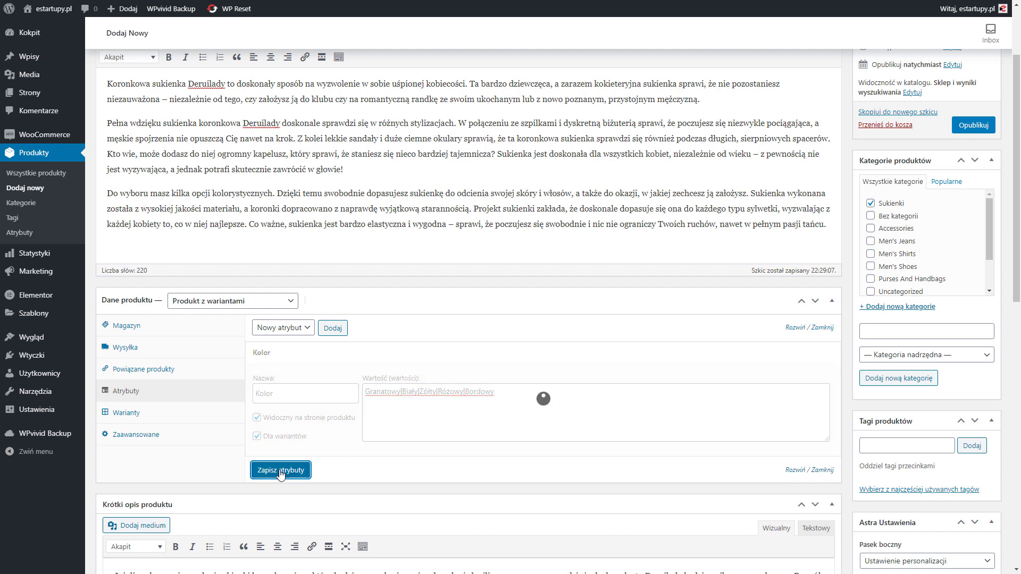
- Add and save a Rozmiar attribute with the values S|M|L|XL|XXL, enabled for variants
left_click(330, 329)
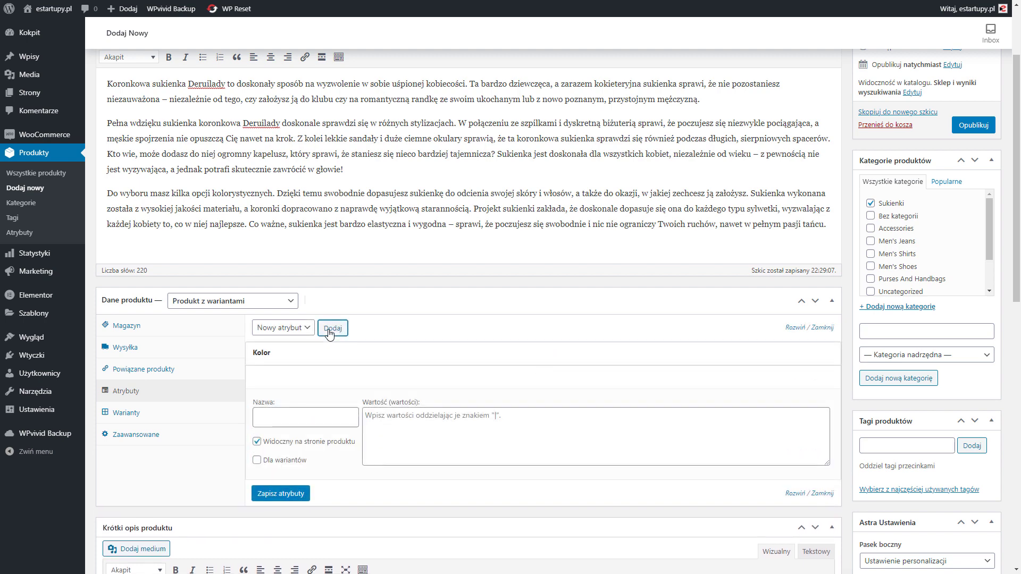
left_click(271, 417)
type("Rozmiar")
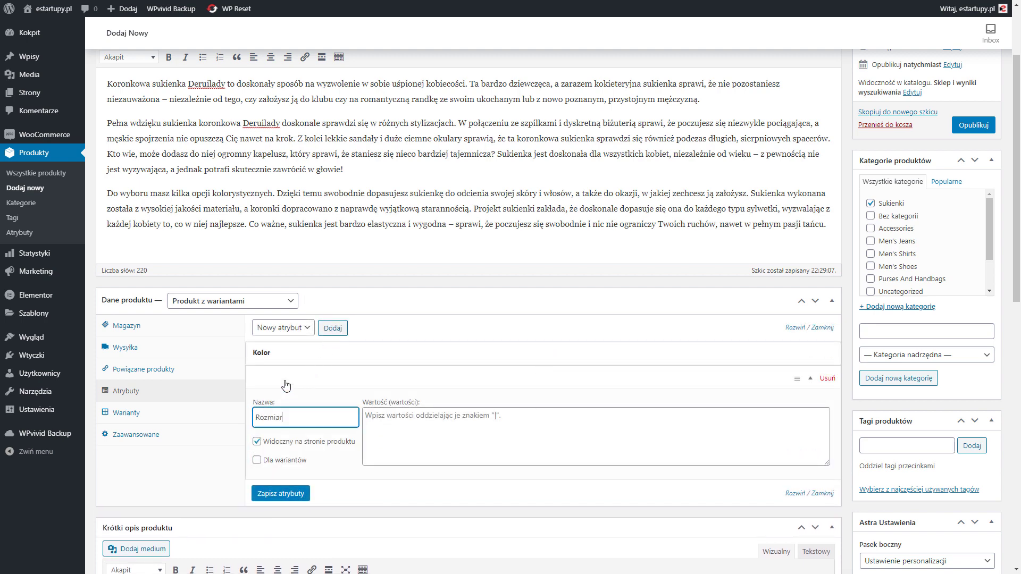
left_click(384, 433)
type("S|M|L|XL|XXL")
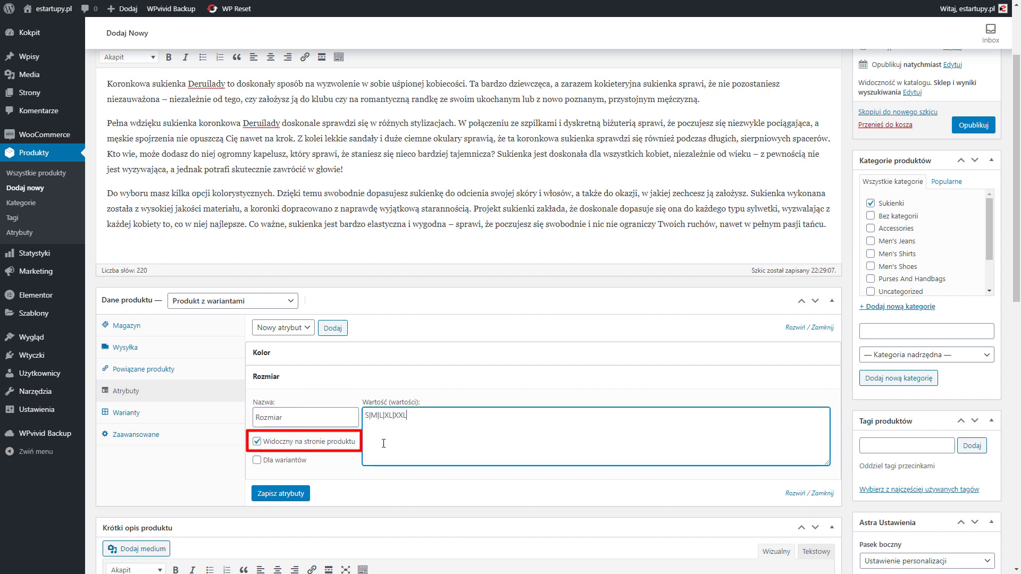
left_click(257, 461)
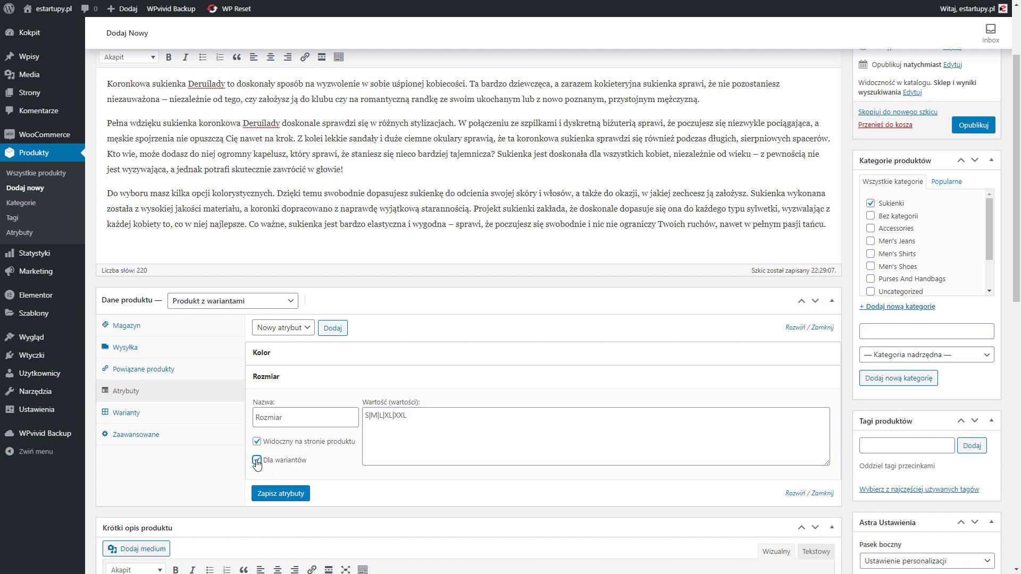
left_click(289, 497)
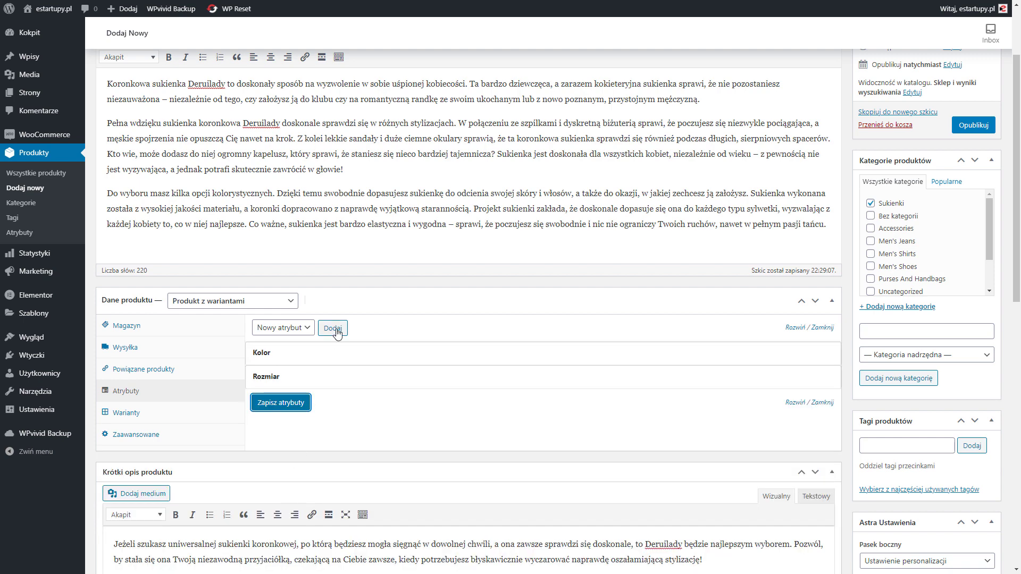
- Add and save a Producent attribute with the value Zara, leaving it disabled for variants
left_click(334, 328)
left_click(295, 441)
type("Producent")
key("Tab")
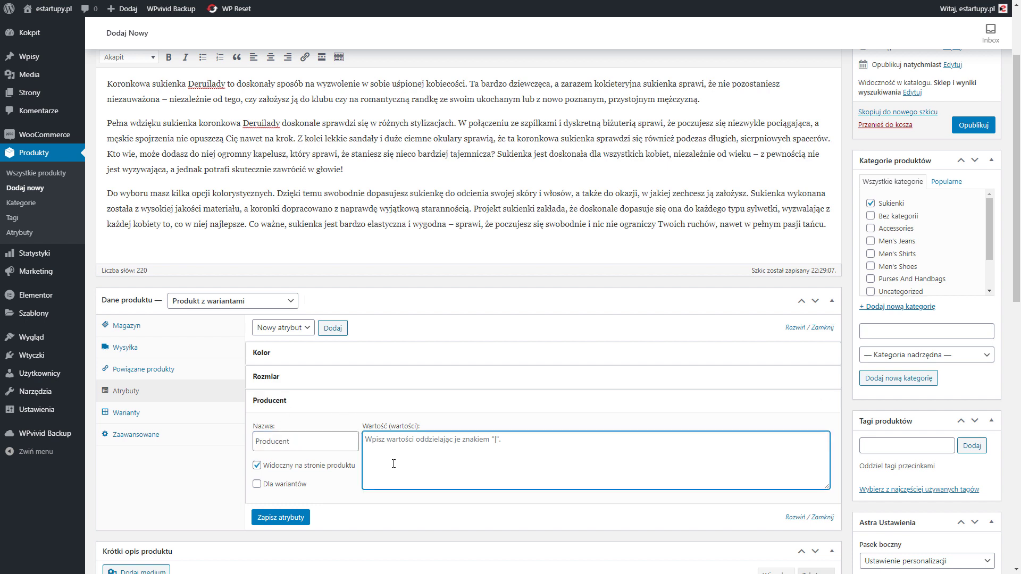
type("Zara")
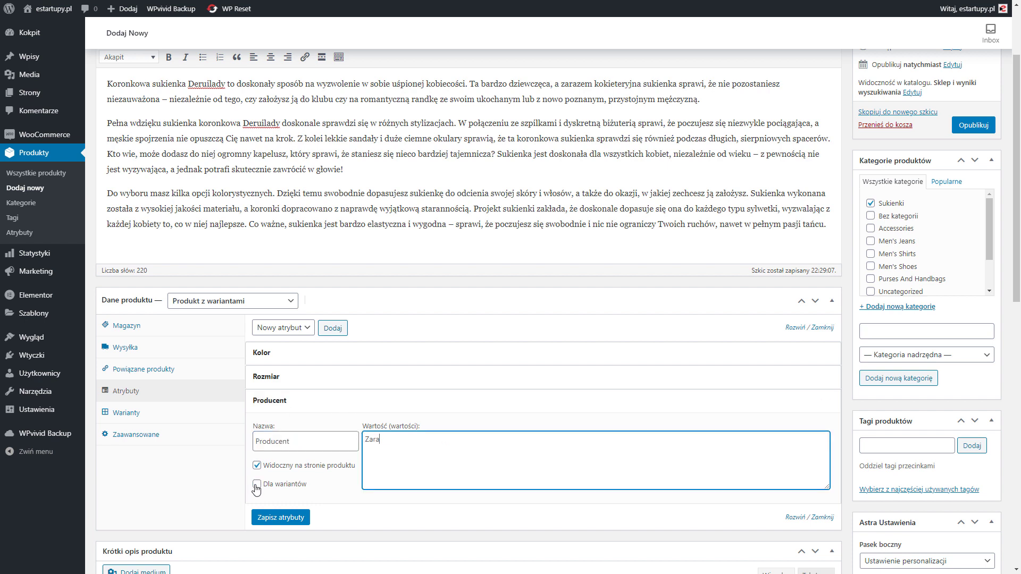
left_click(278, 517)
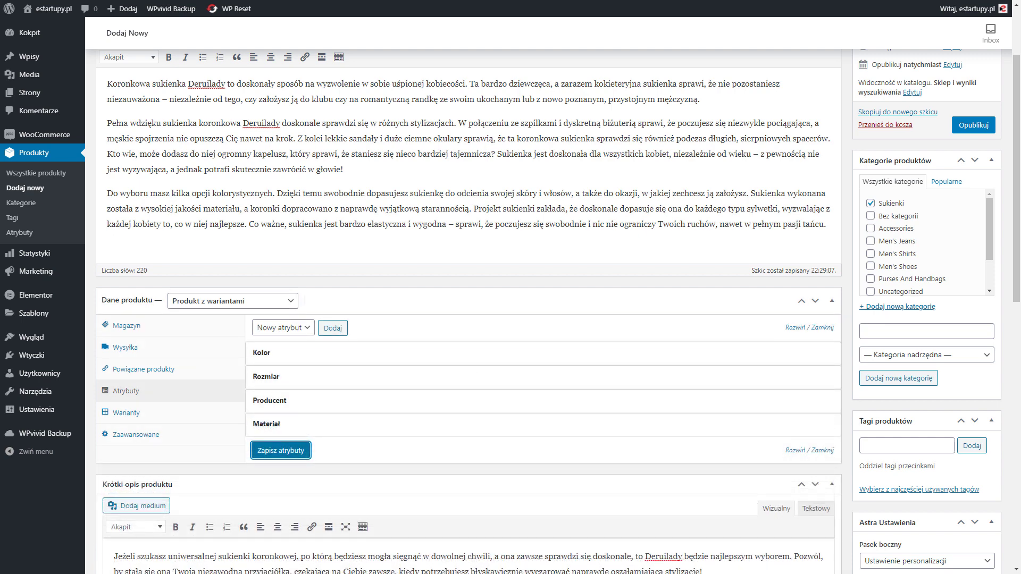
- Add a single product variant with the color Bordowy and the size S
scroll(378, 529, "down", 2)
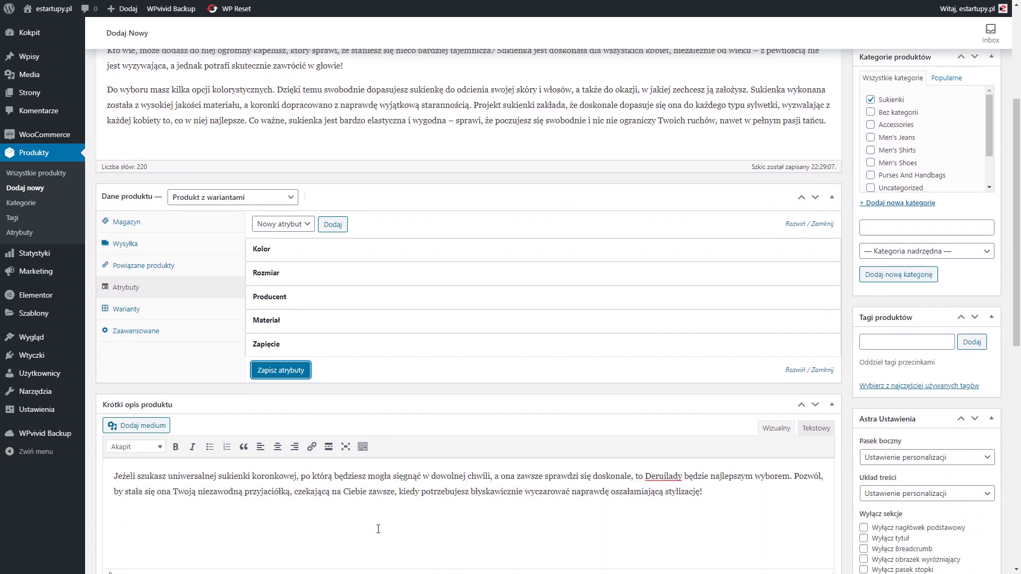
left_click(184, 312)
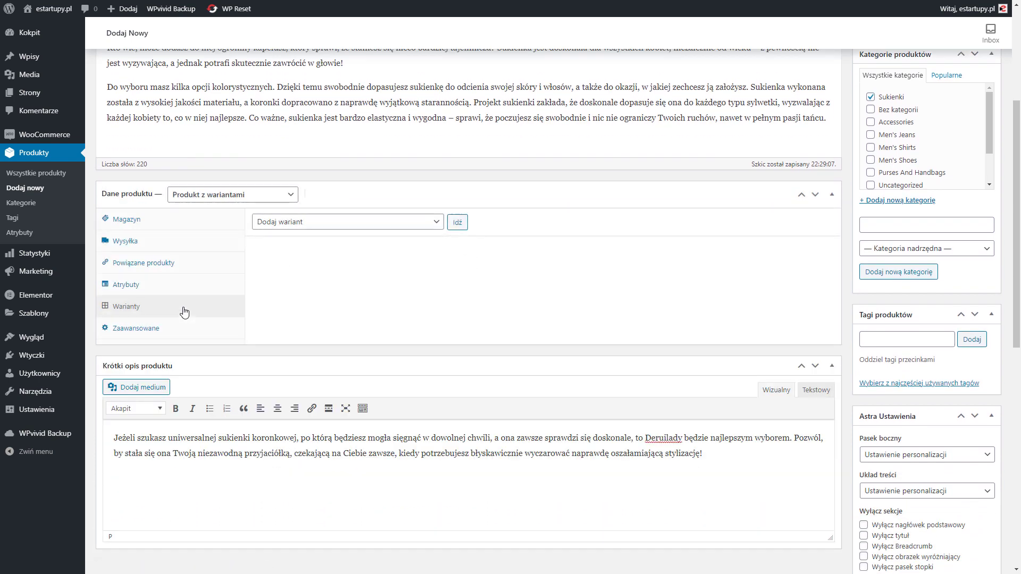
left_click(458, 224)
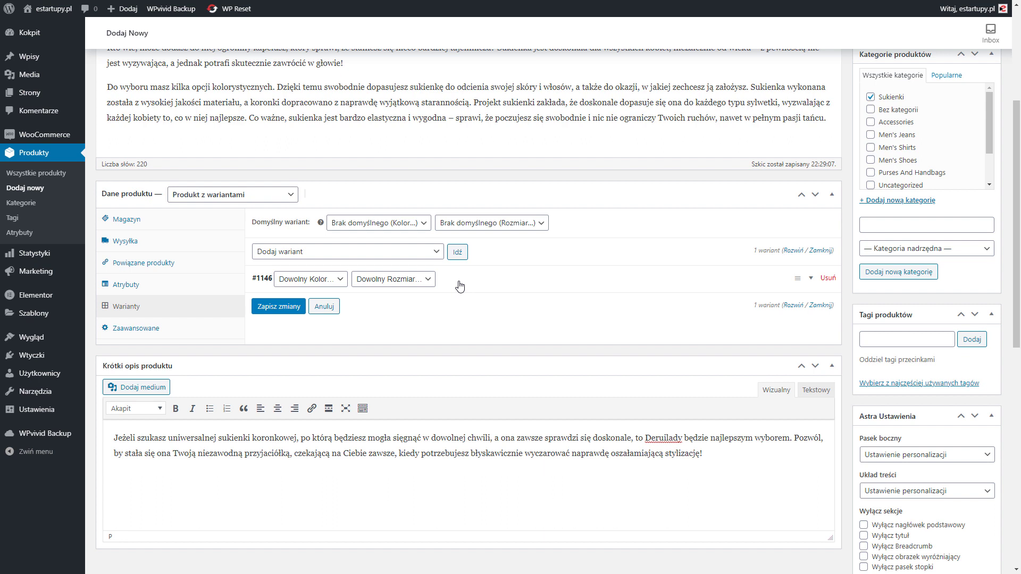
left_click(328, 281)
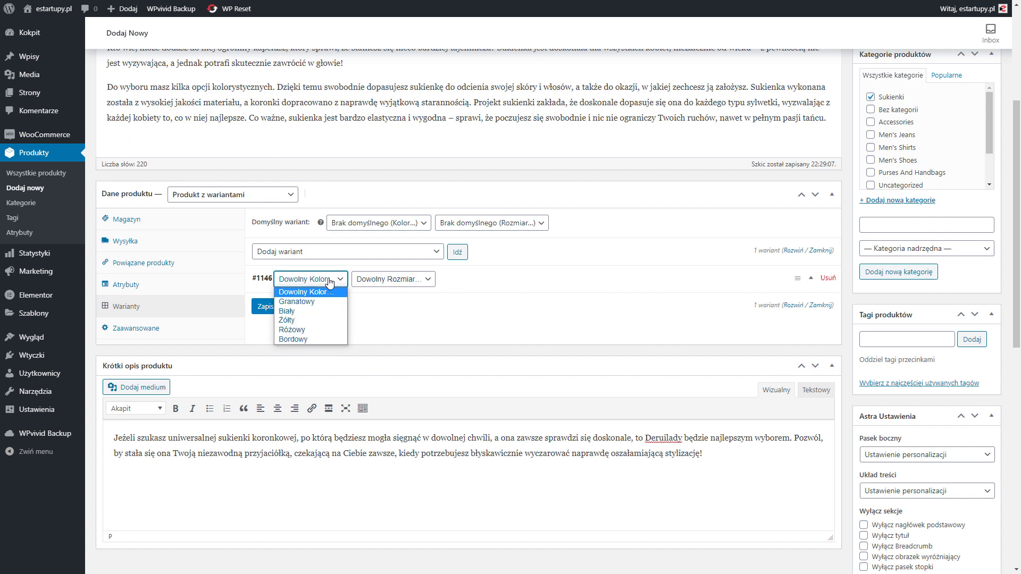
left_click(326, 339)
left_click(412, 280)
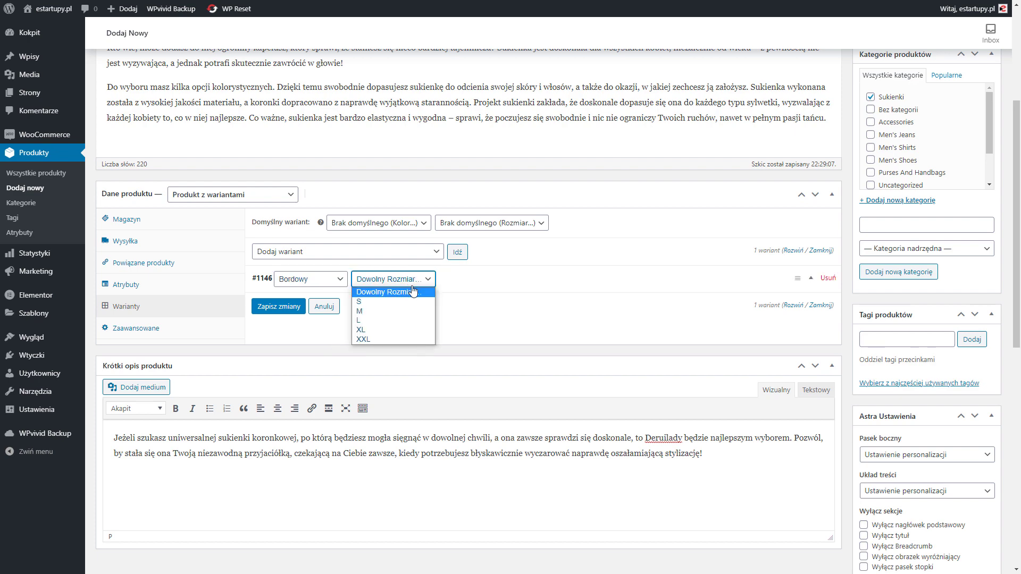
left_click(410, 302)
- Expand the Bordowy S variant and assign the burgundy dress photo Image00006.jpg from the media library as its image
left_click(515, 283)
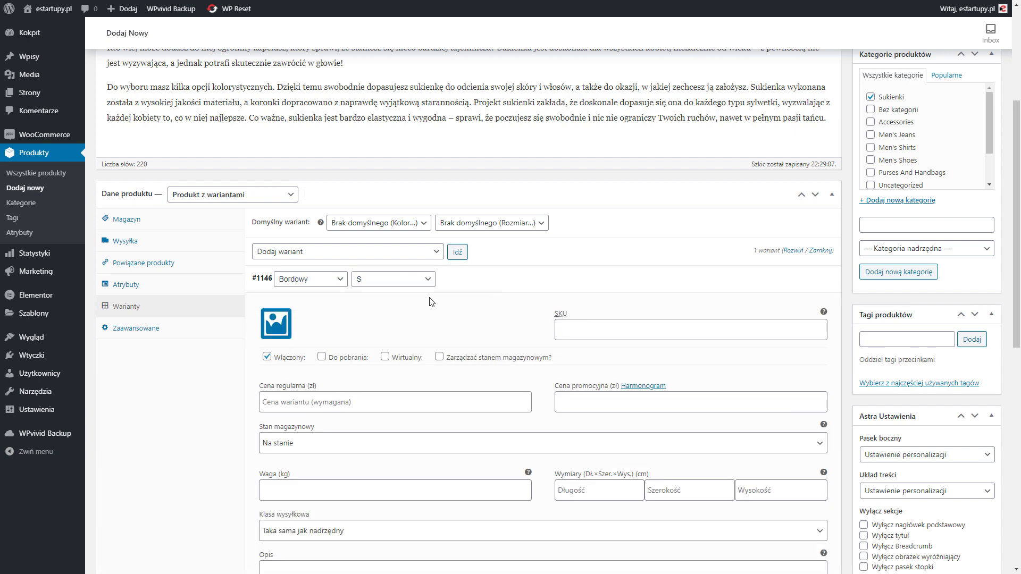
left_click(284, 331)
left_click(319, 165)
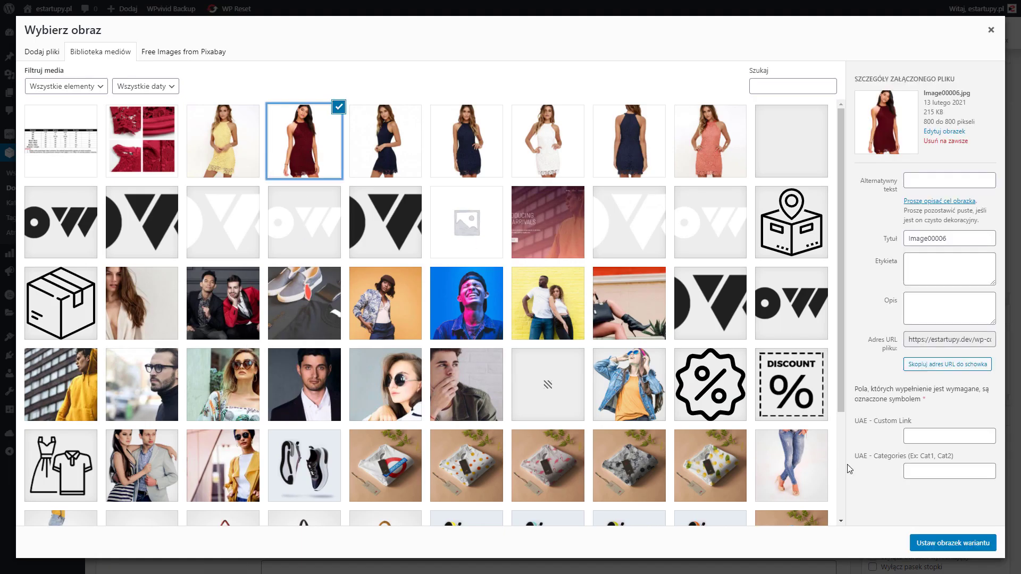
left_click(950, 543)
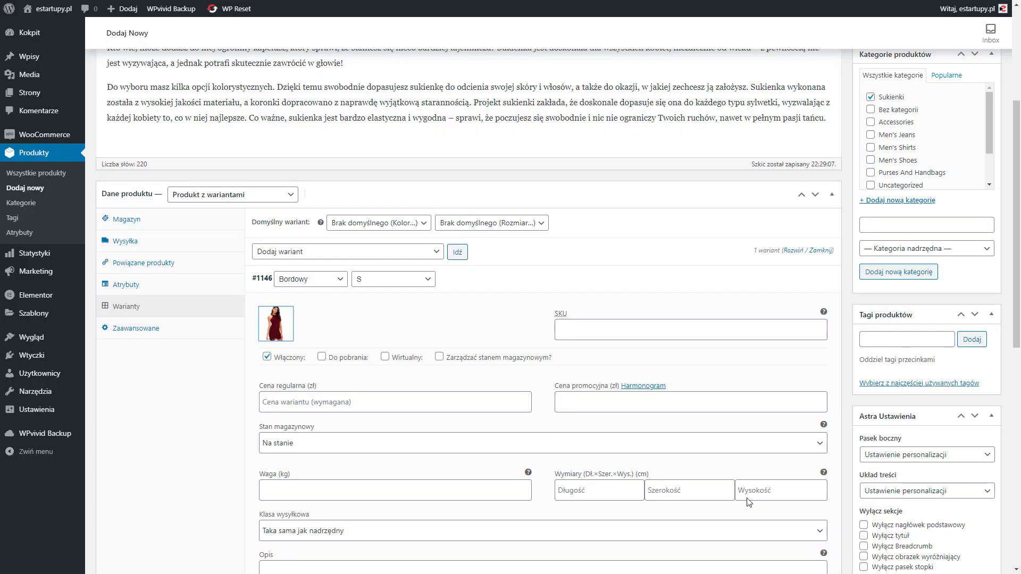
- Give the Bordowy S variant a regular price of 97 zł and a managed stock of 10 without backorders, and save it
left_click(440, 357)
left_click(266, 402)
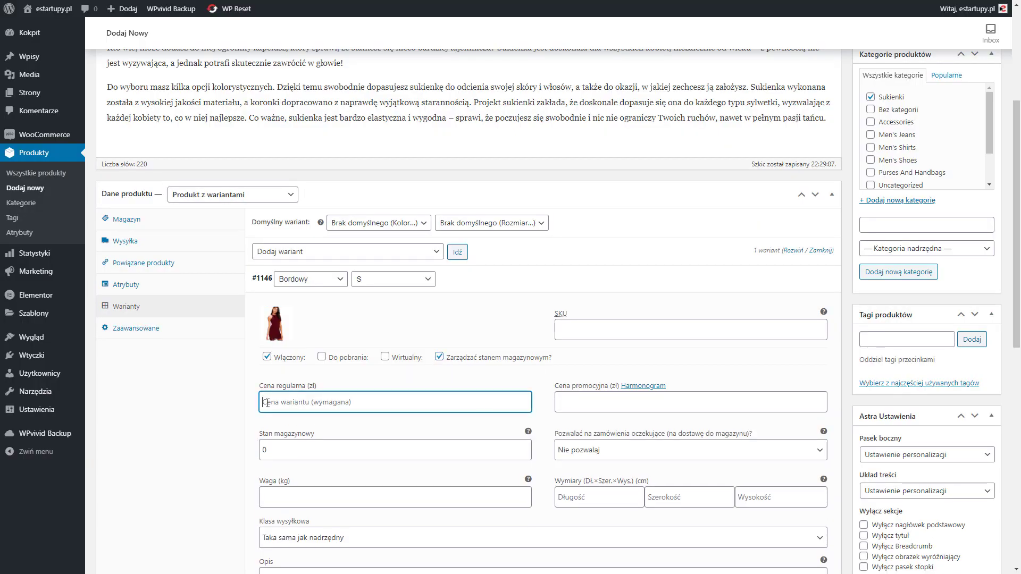
type("97")
left_click(265, 447)
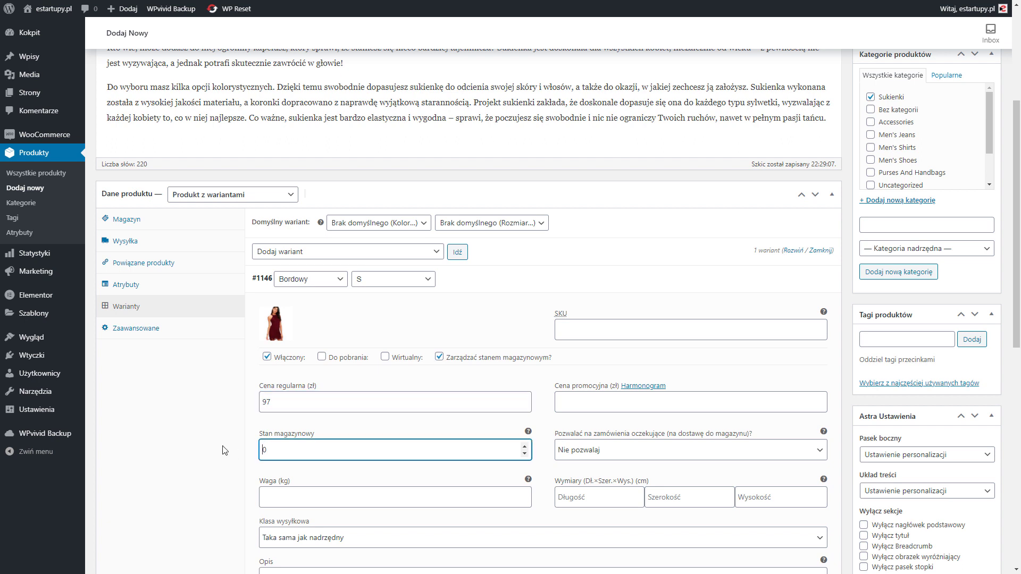
left_click(636, 450)
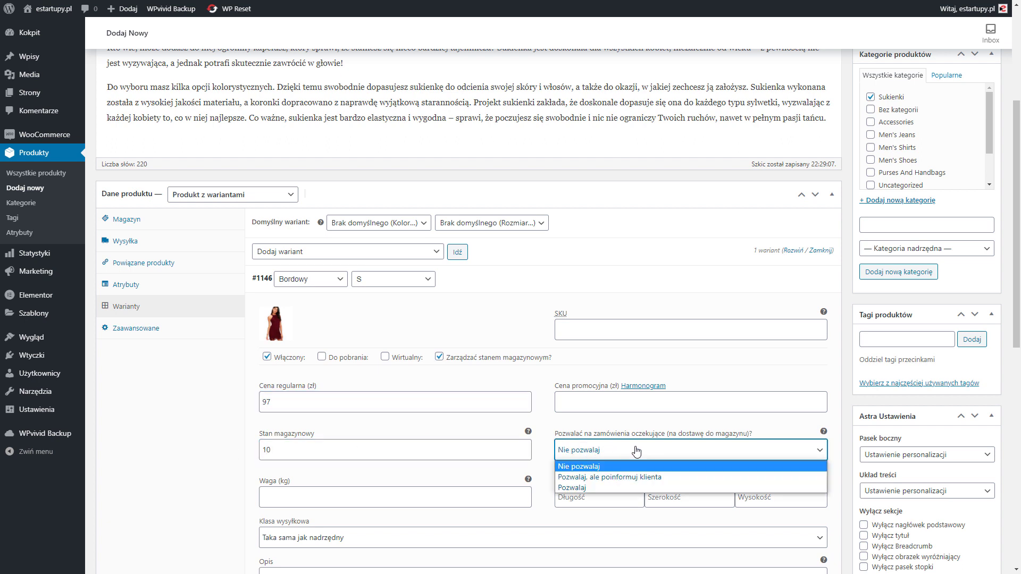
left_click(637, 451)
scroll(637, 451, "down", 4)
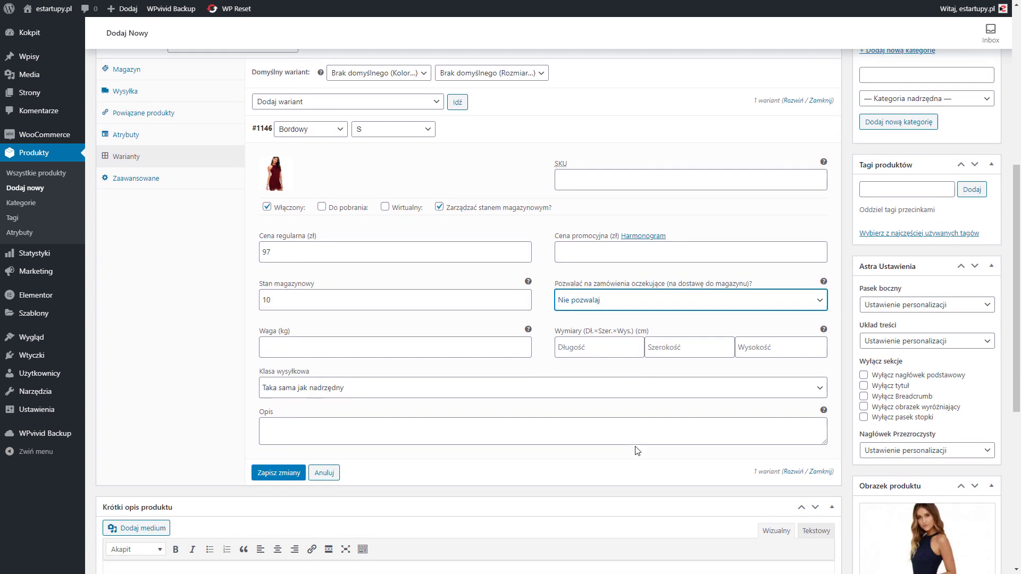
left_click(255, 414)
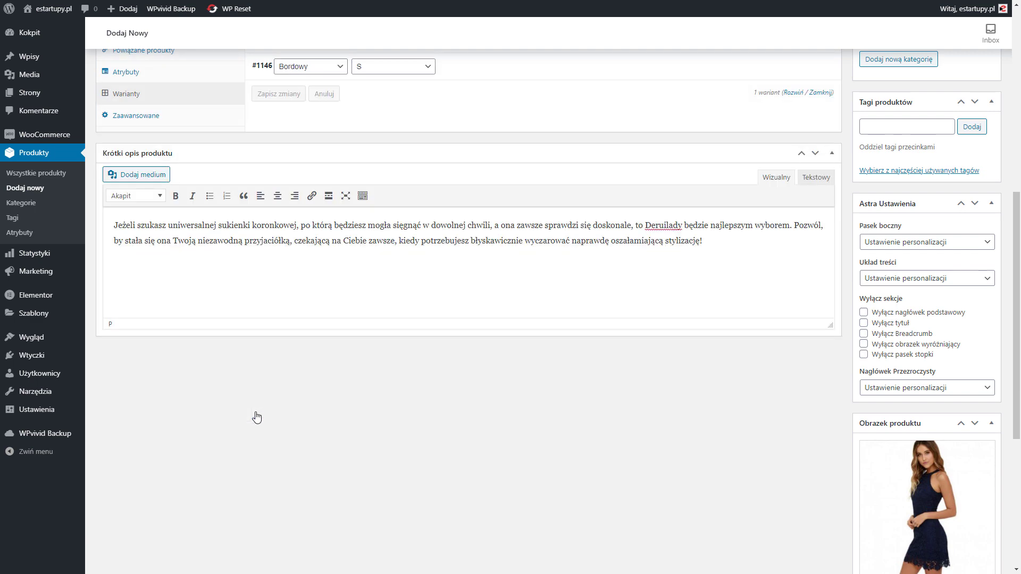
- Generate variants from all attributes ("Utwórz warianty ze wszystkich atrybutów") and look through the resulting variant list
scroll(255, 411, "up", 5)
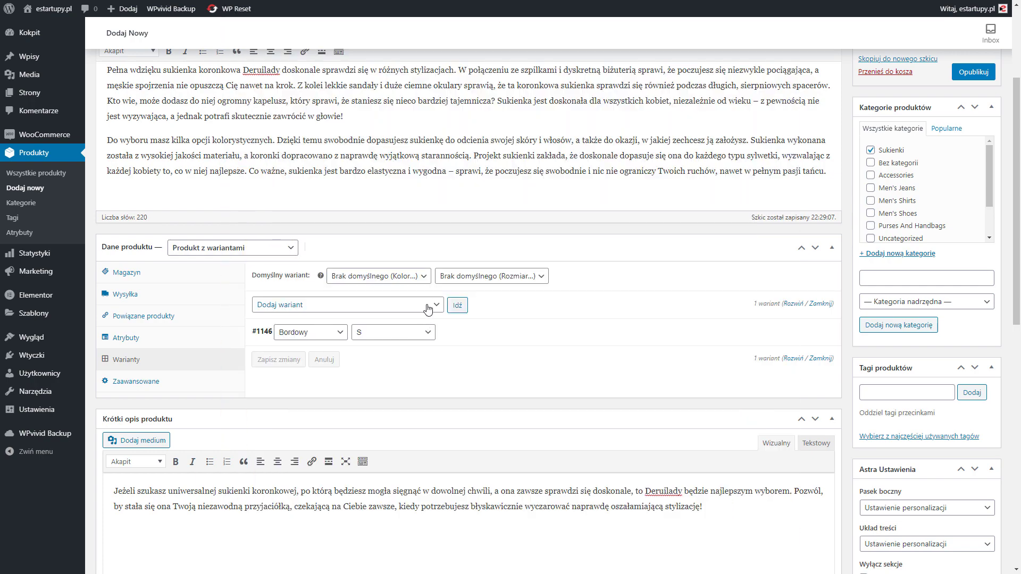
left_click(428, 307)
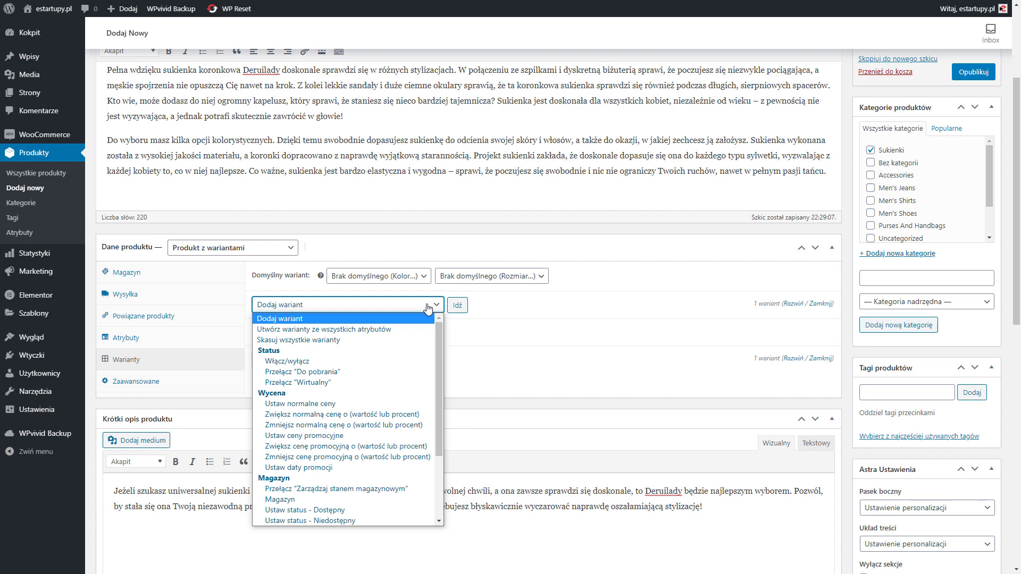
left_click(388, 330)
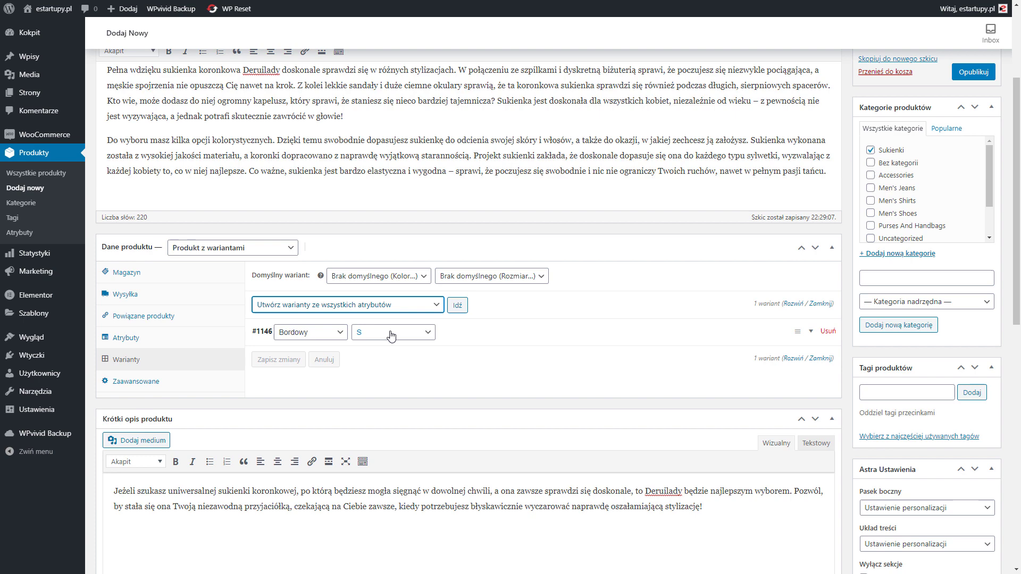
left_click(457, 306)
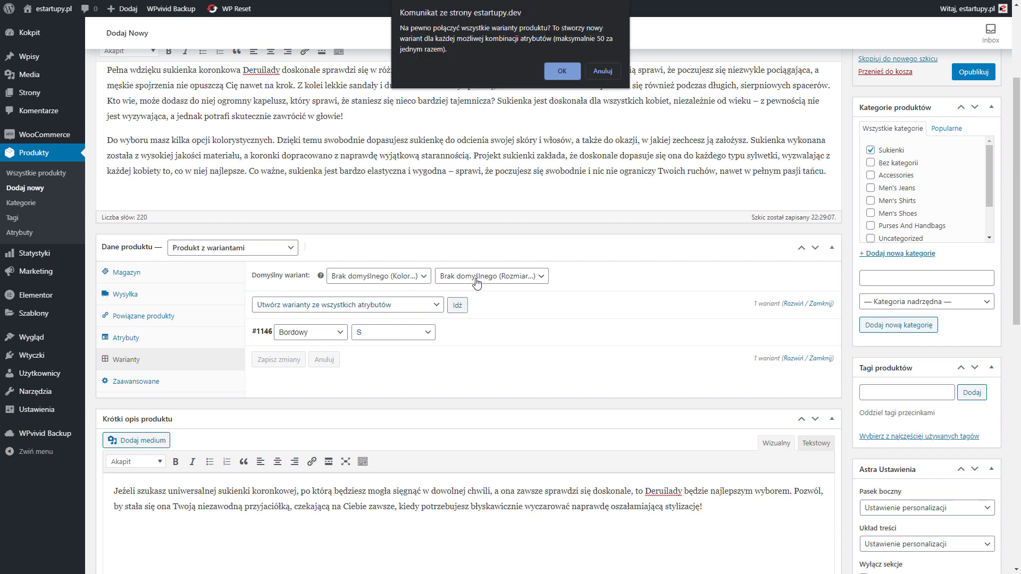
left_click(562, 72)
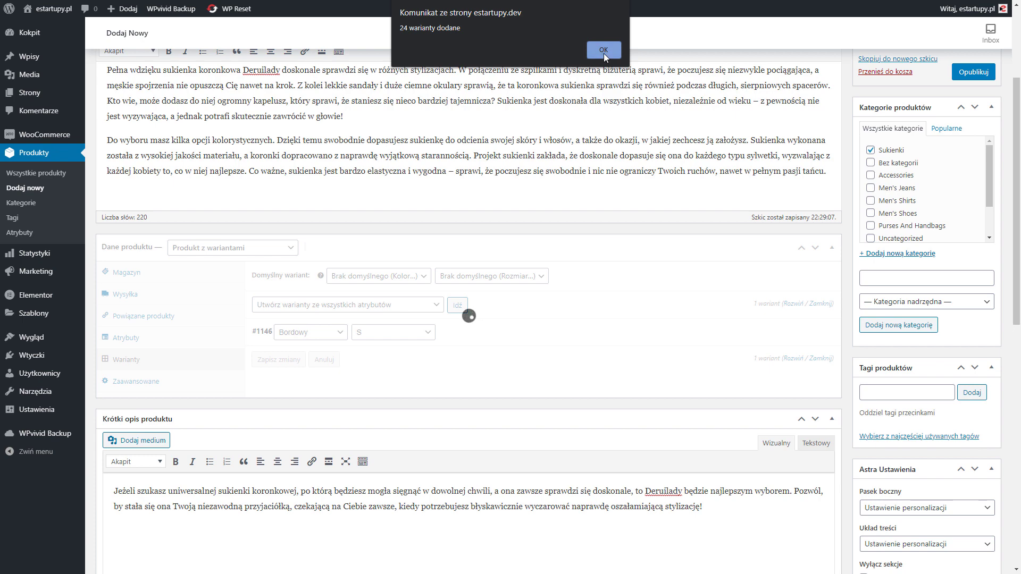
left_click(604, 50)
scroll(593, 279, "down", 1)
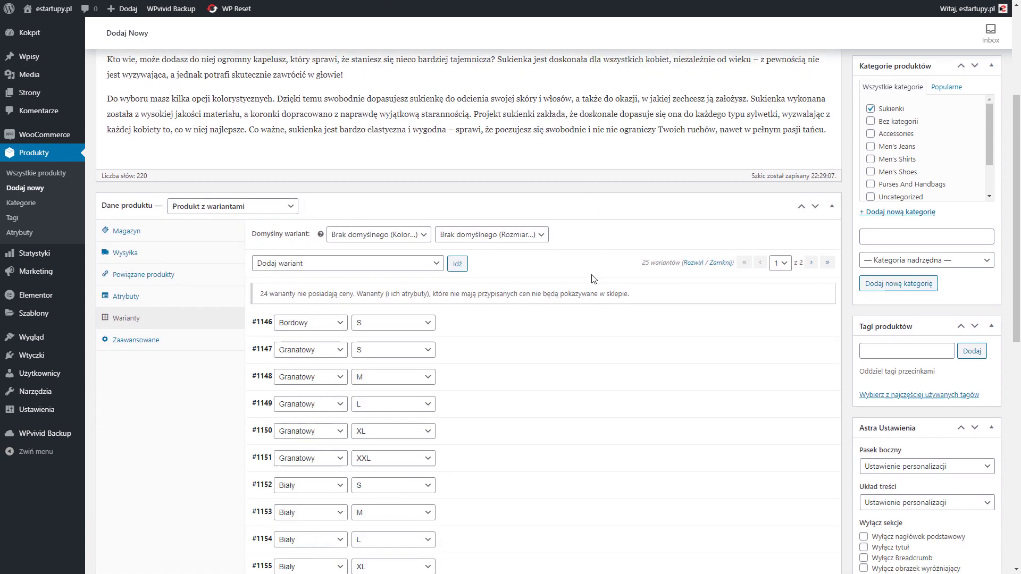
scroll(594, 279, "down", 4)
scroll(593, 278, "up", 2)
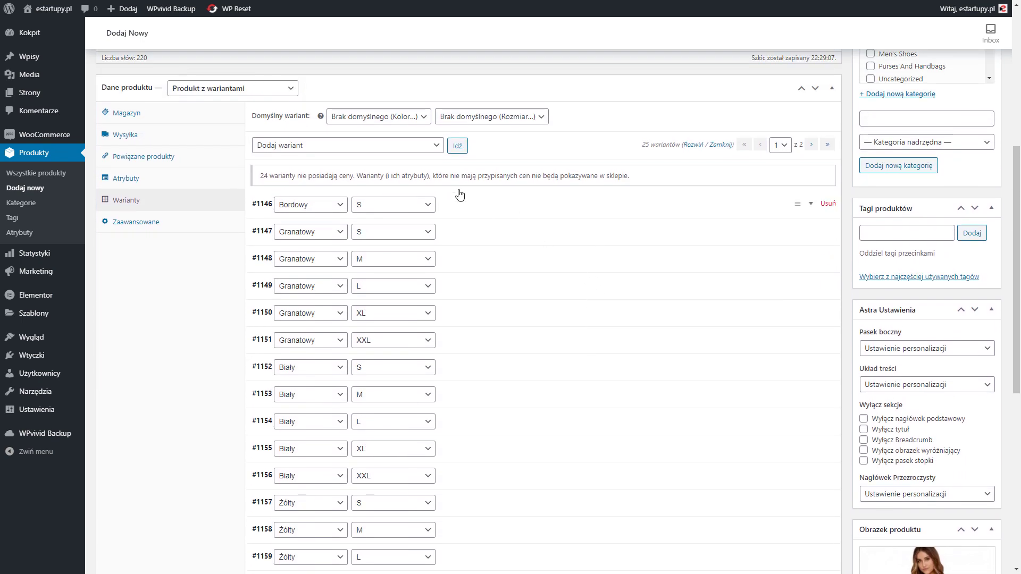
- Bulk-set the regular price of all variants to 97 zł with "Ustaw normalne ceny"
left_click(405, 145)
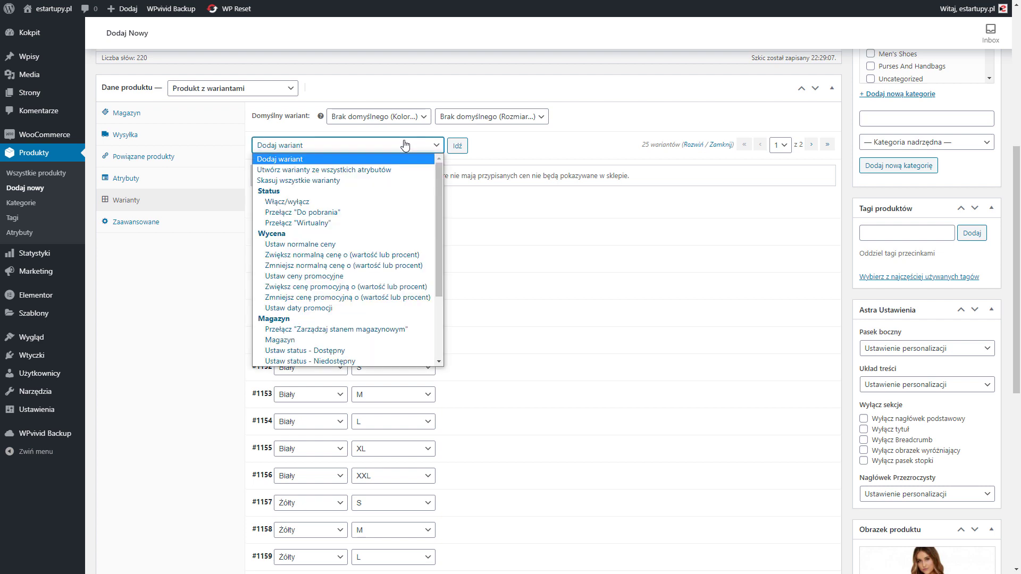
left_click(375, 247)
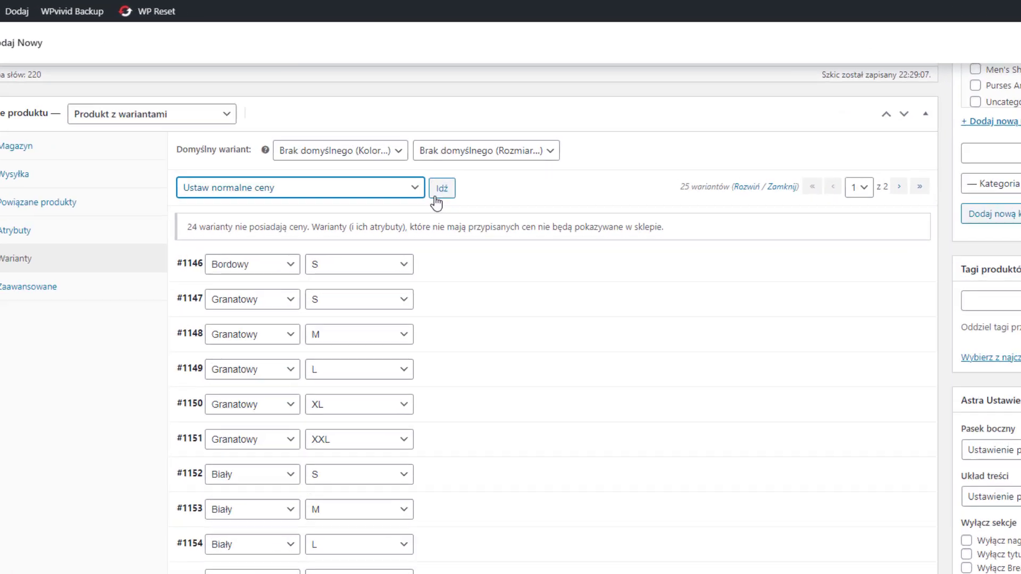
left_click(415, 260)
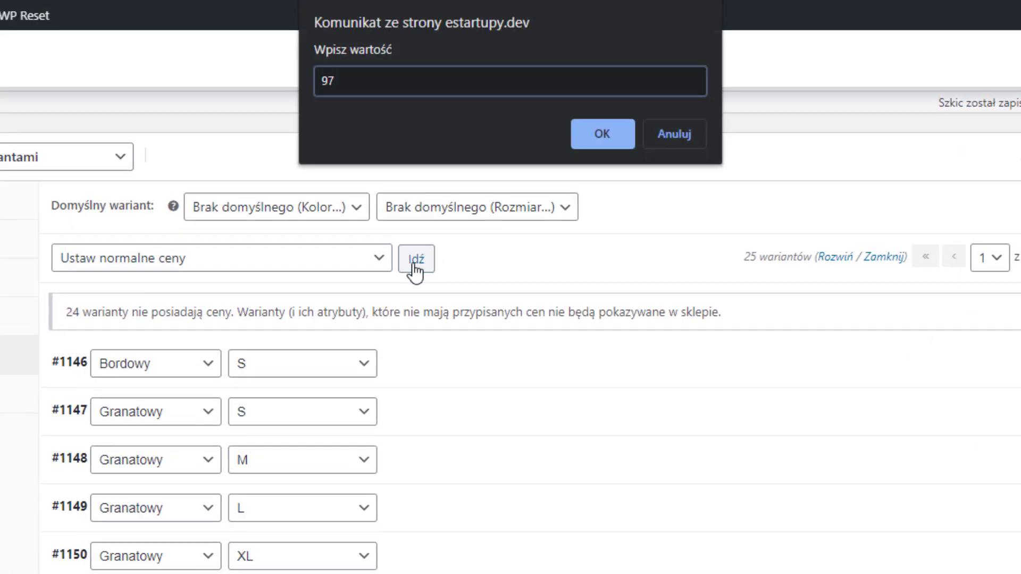
left_click(596, 133)
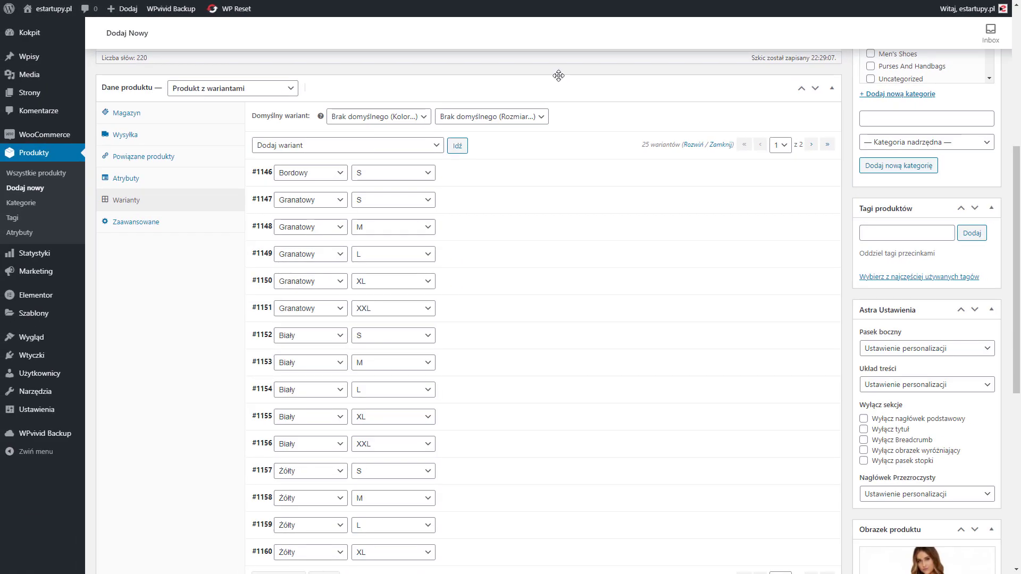
- Bulk-toggle stock management for all variants with the action Przełącz "Zarządzaj stanem magazynowym"
left_click(400, 150)
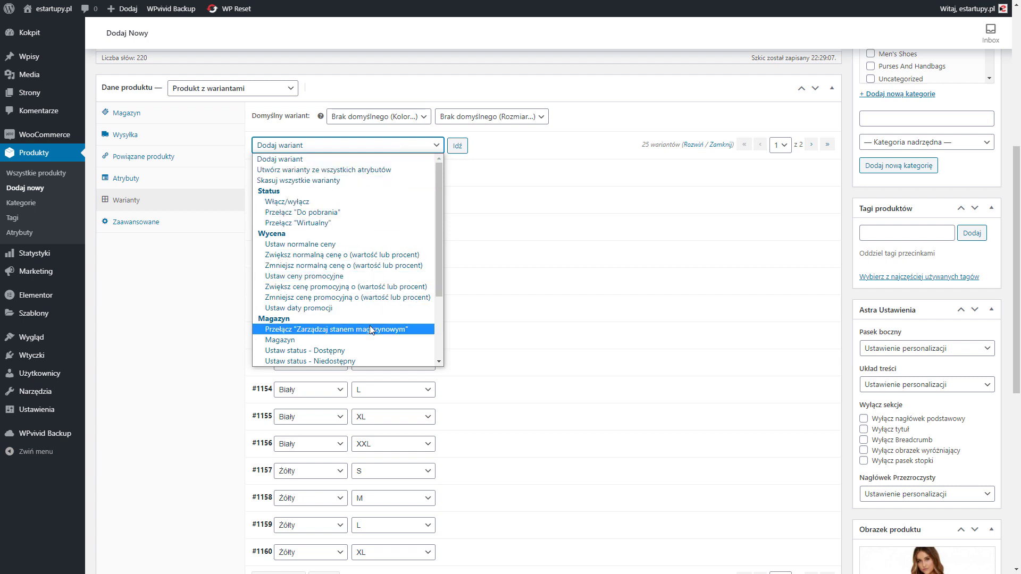
left_click(410, 330)
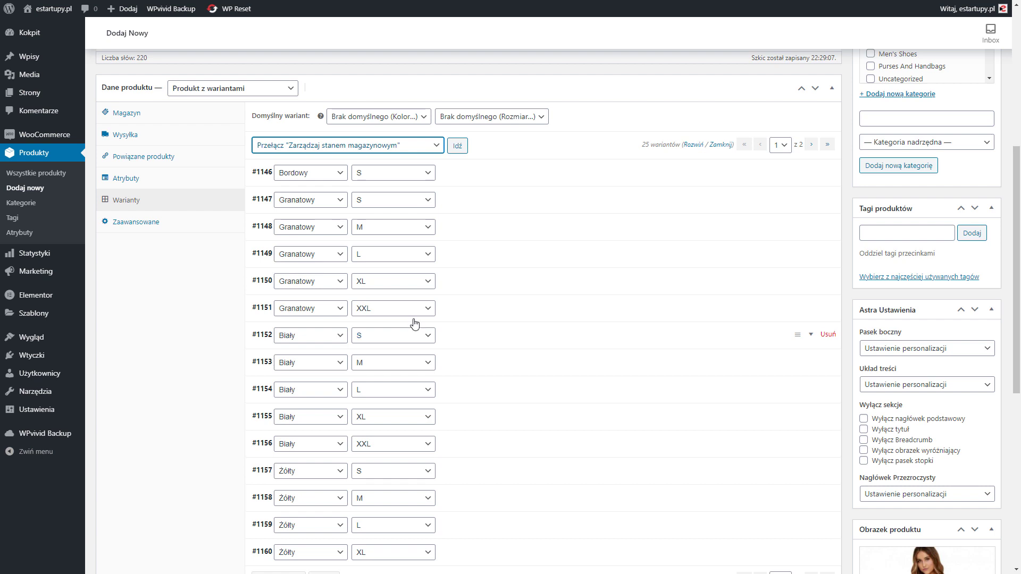
left_click(457, 146)
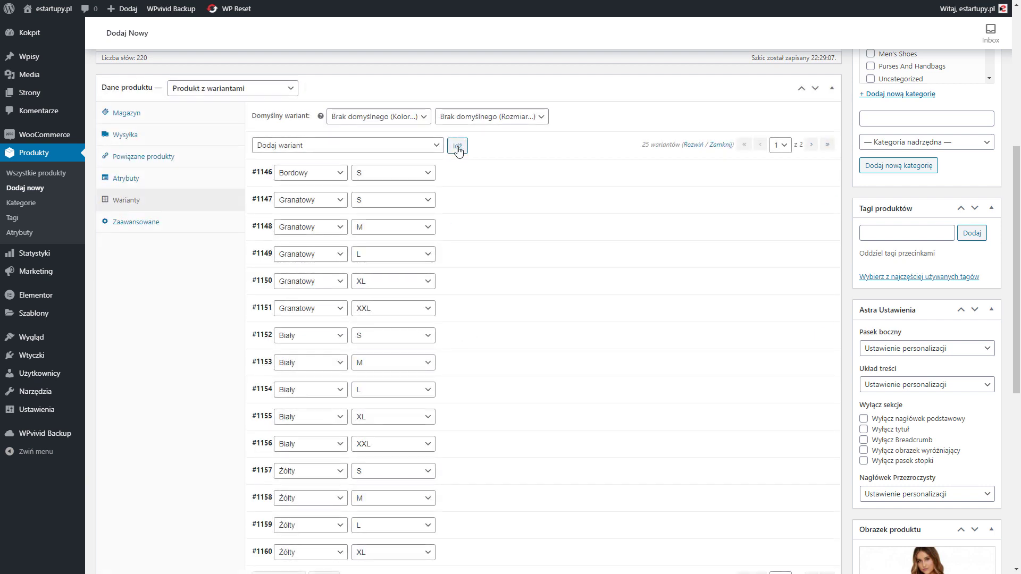
- Expand the Bordowy S variant, enable its stock management again and collapse it
left_click(455, 181)
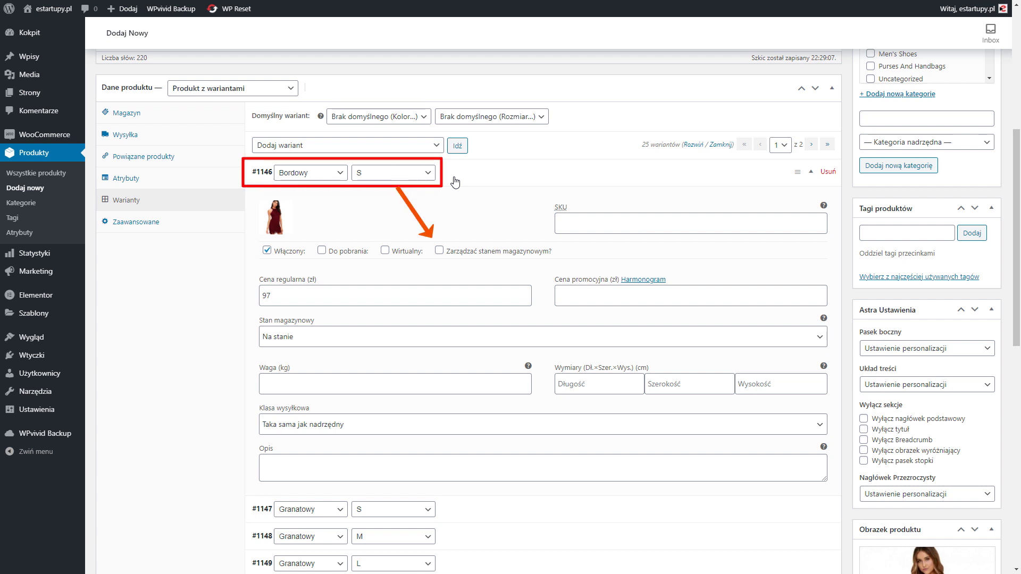
mouse_move(452, 254)
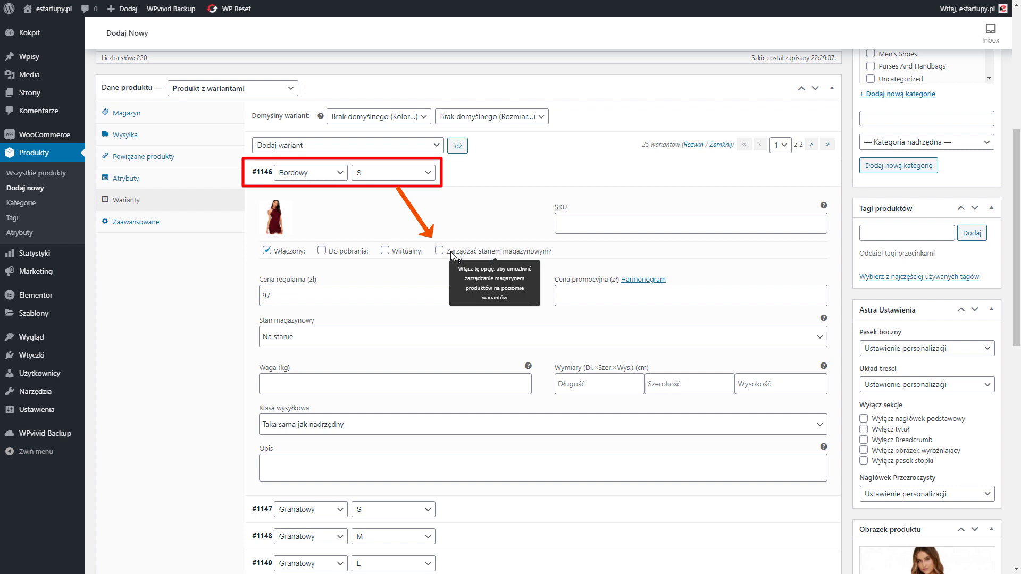
left_click(439, 250)
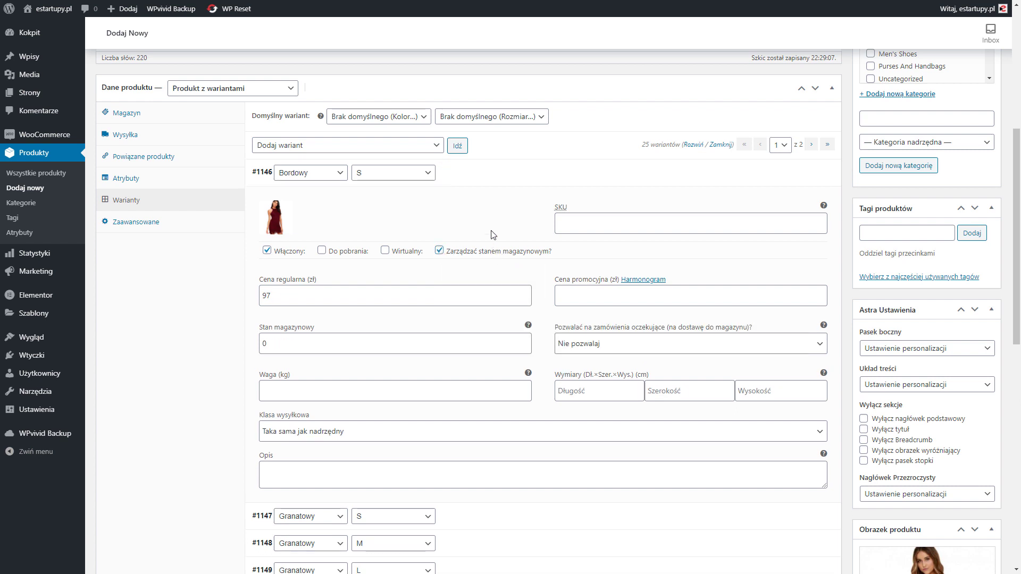
left_click(492, 183)
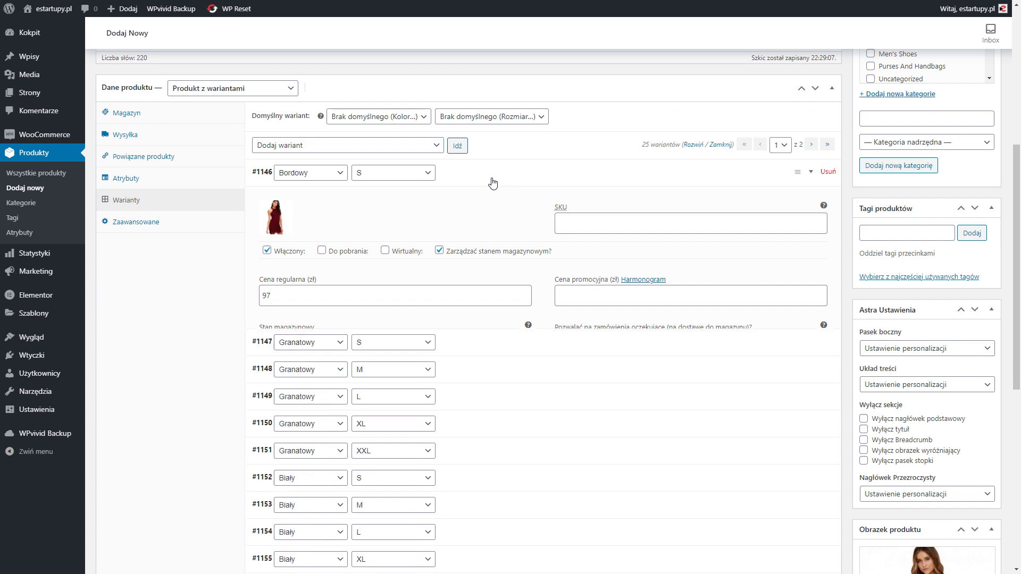
- Bulk-set the stock quantity of all variants to 10 with the "Magazyn" action, agreeing to save the pending changes
left_click(389, 145)
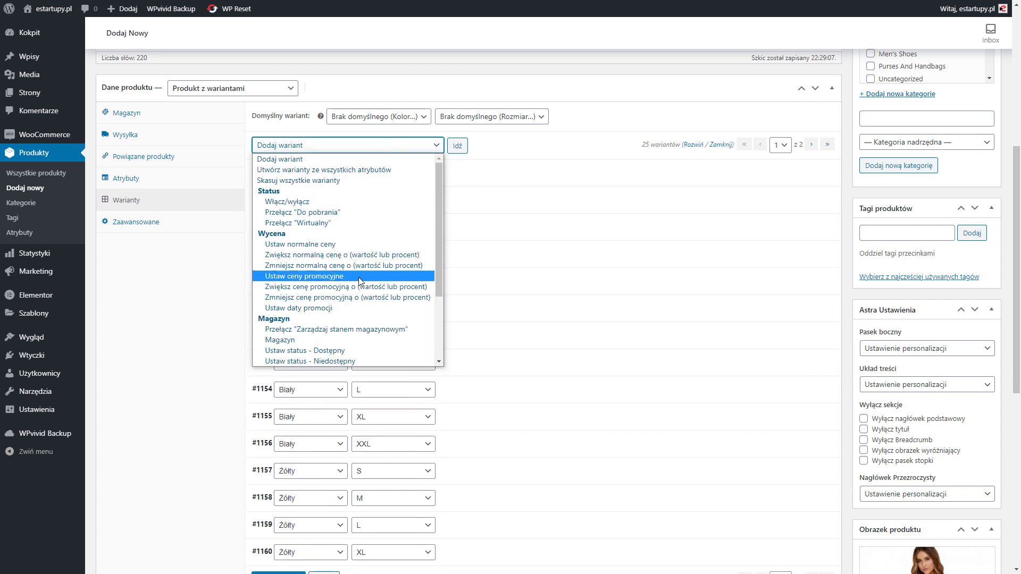
left_click(343, 340)
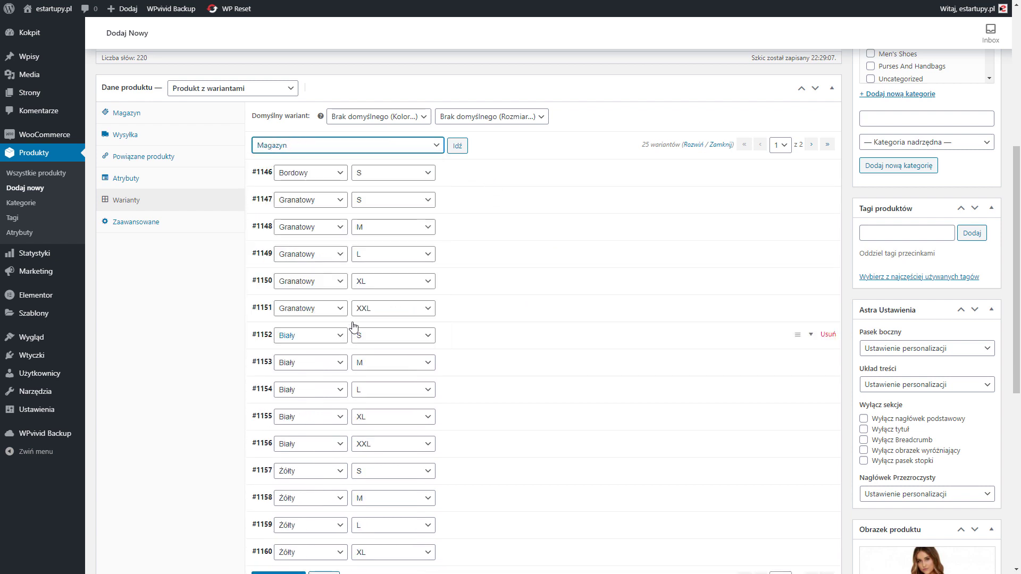
left_click(461, 145)
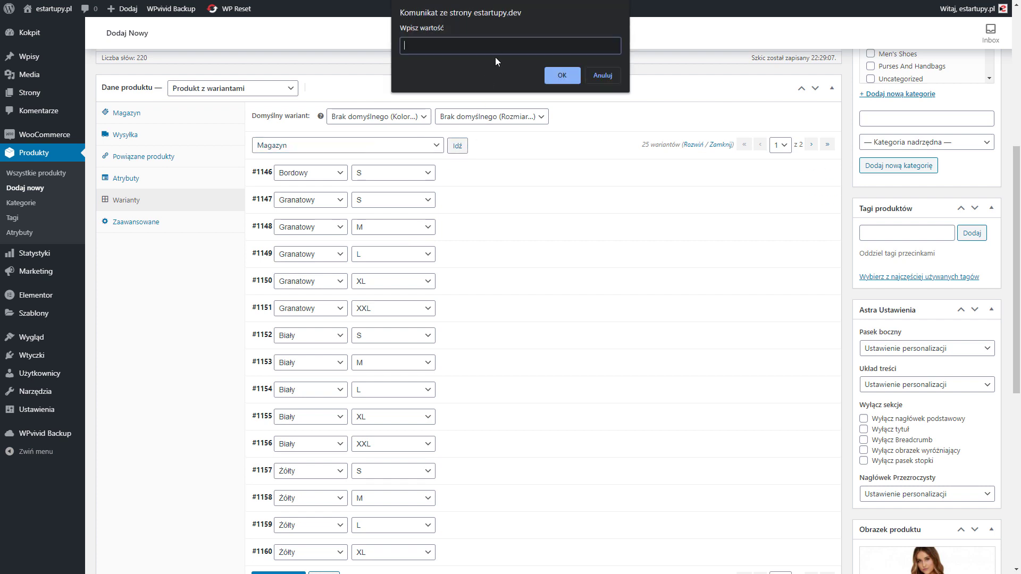
left_click(557, 76)
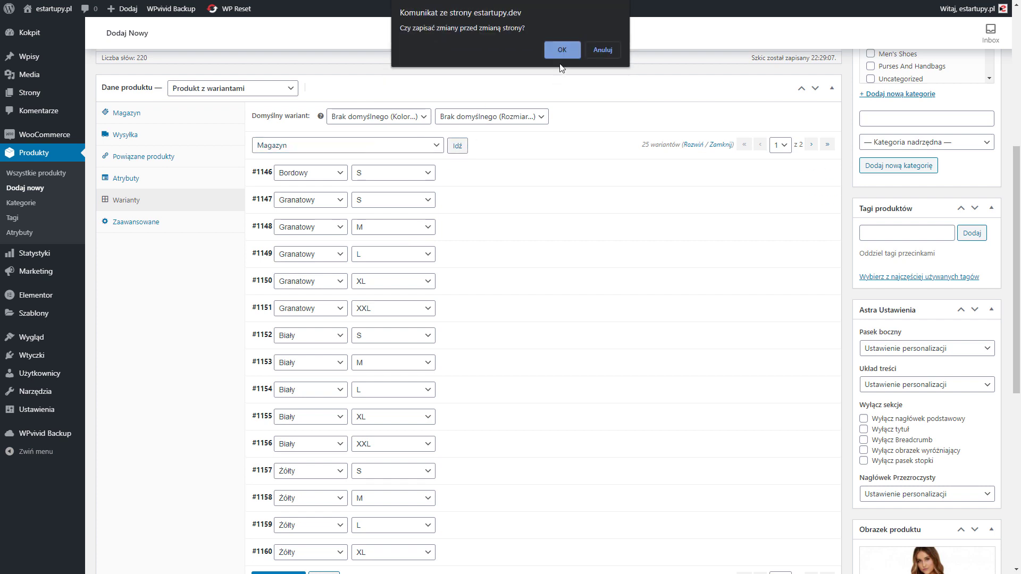
left_click(561, 51)
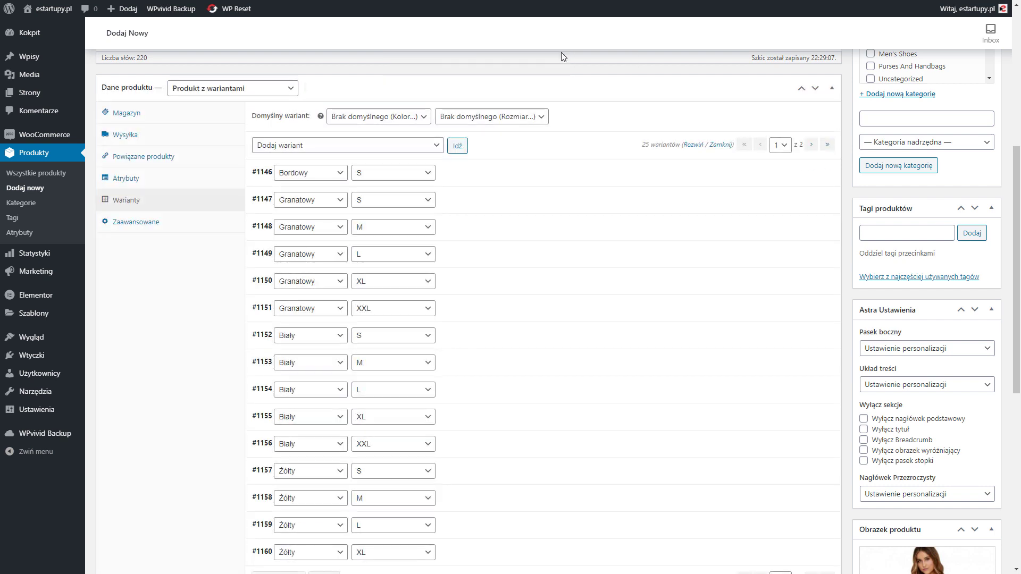
- Assign the white dress photo Image00003.jpg from the media library to the Biały S variant and save the variant changes
left_click(520, 336)
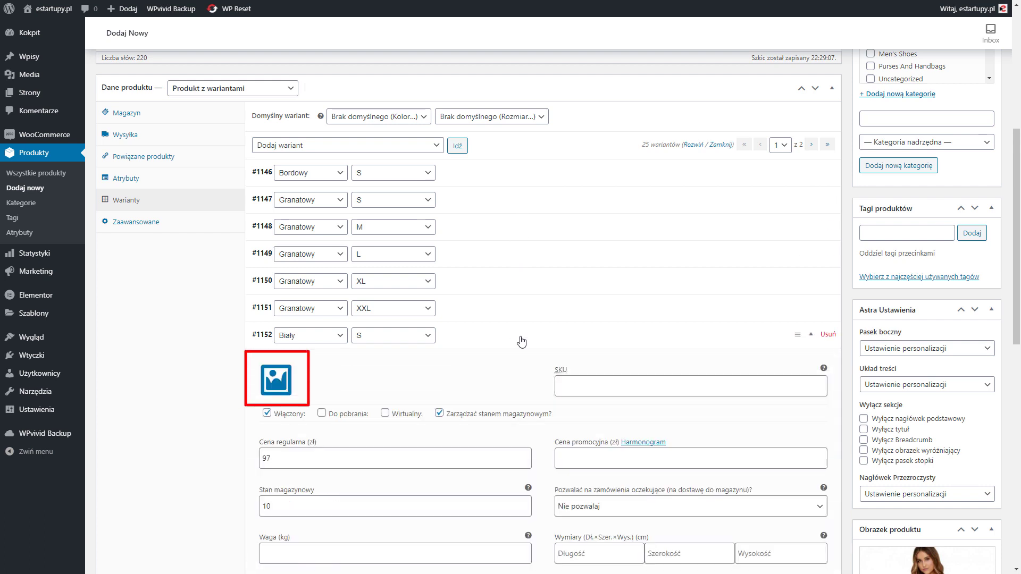
left_click(273, 387)
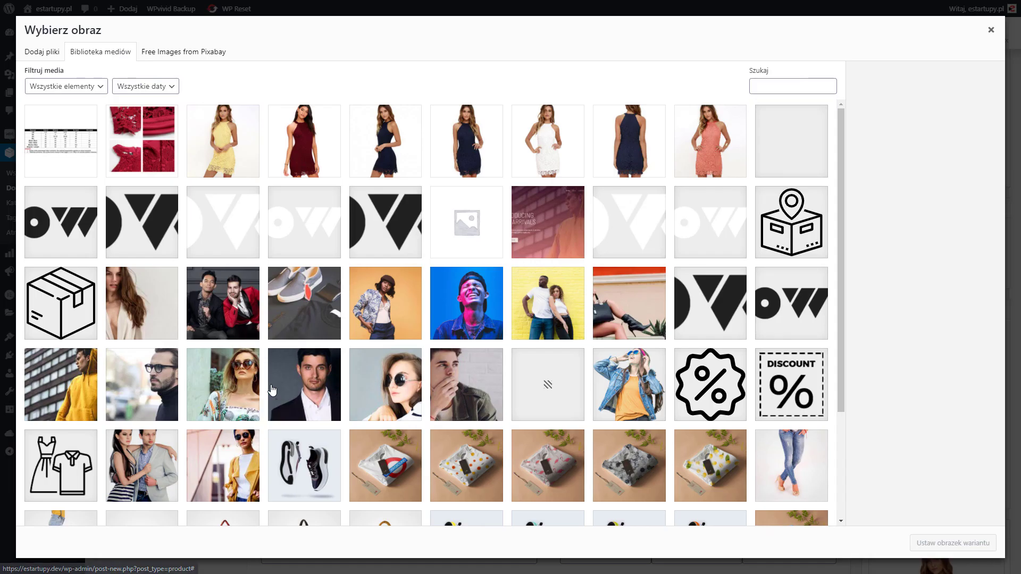
left_click(539, 163)
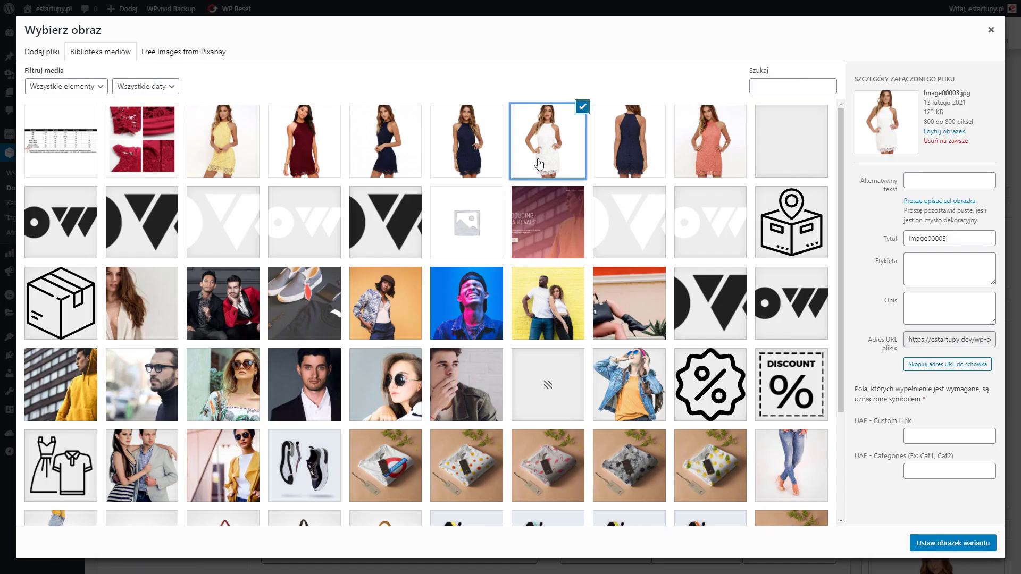
left_click(952, 538)
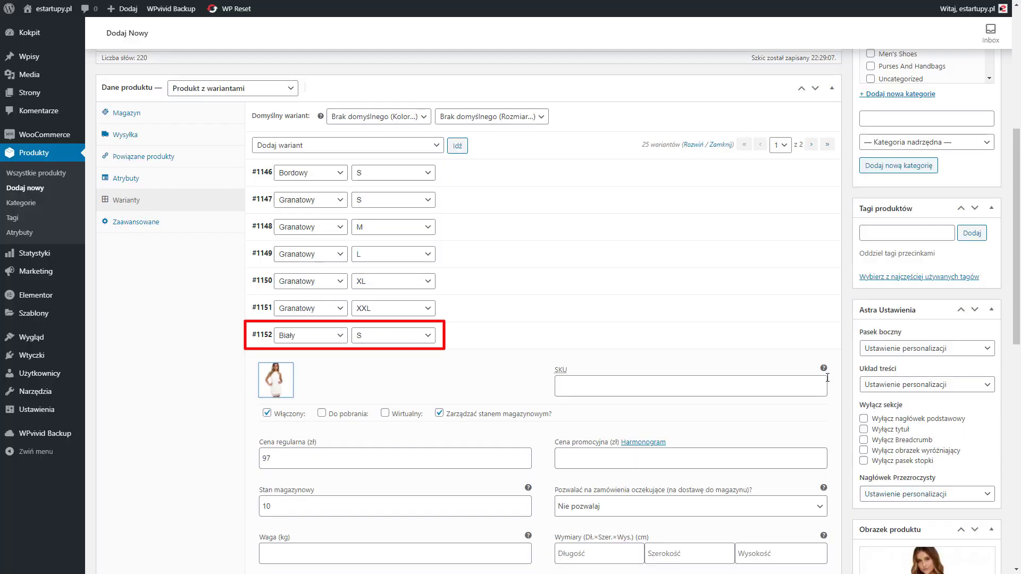
scroll(828, 377, "down", 7)
left_click(276, 526)
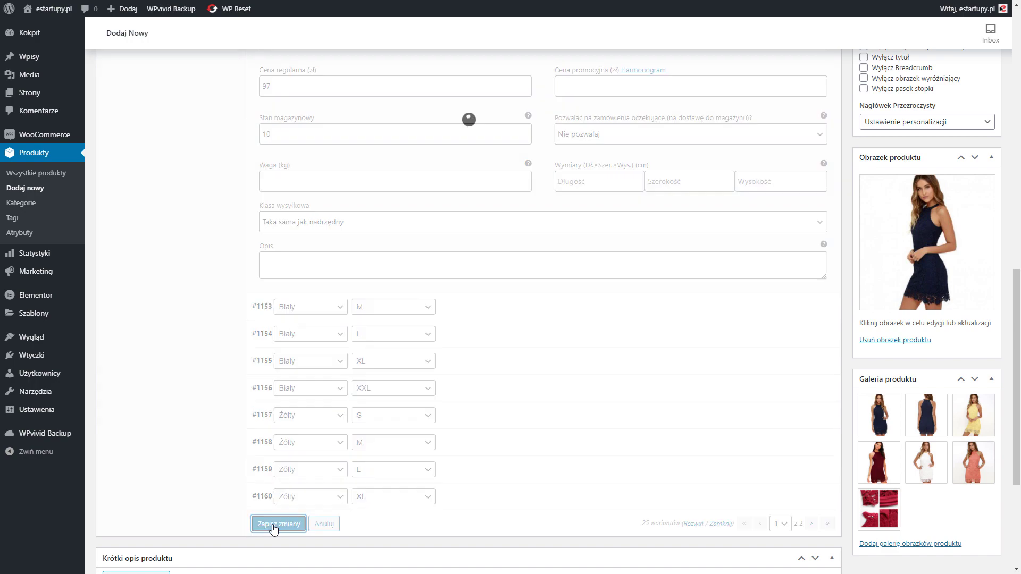
- Publish the lace dress product and open its page in the shop
scroll(716, 352, "up", 10)
left_click(972, 180)
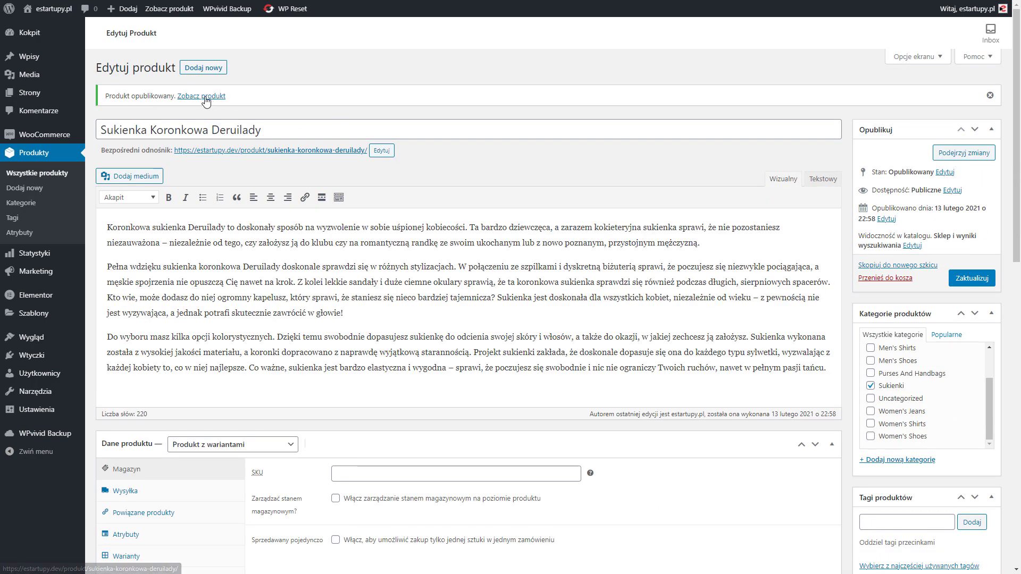
left_click(205, 97)
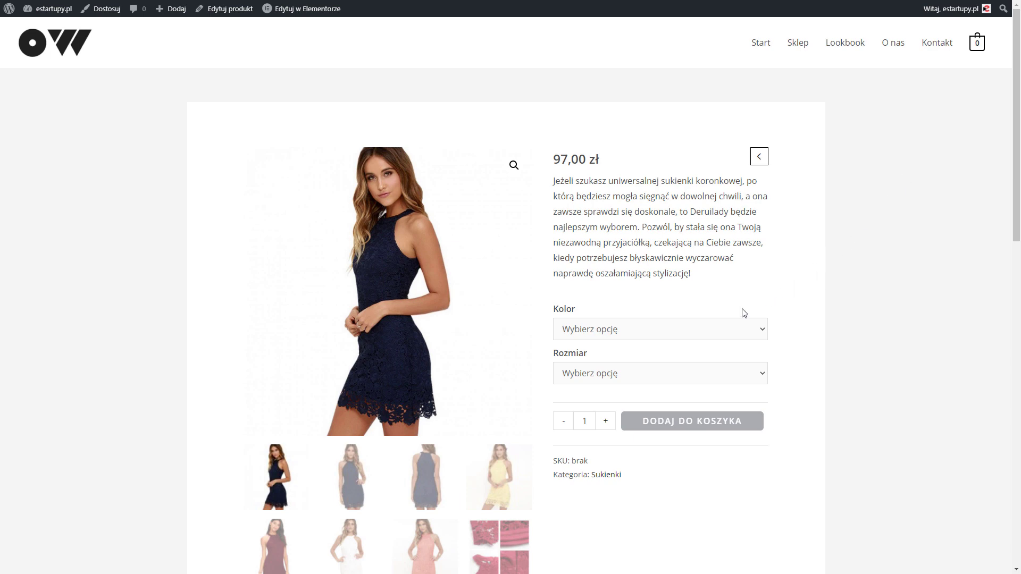
- Preview the Biały color in size S and in size M on the product page, comparing the displayed photos
left_click(713, 332)
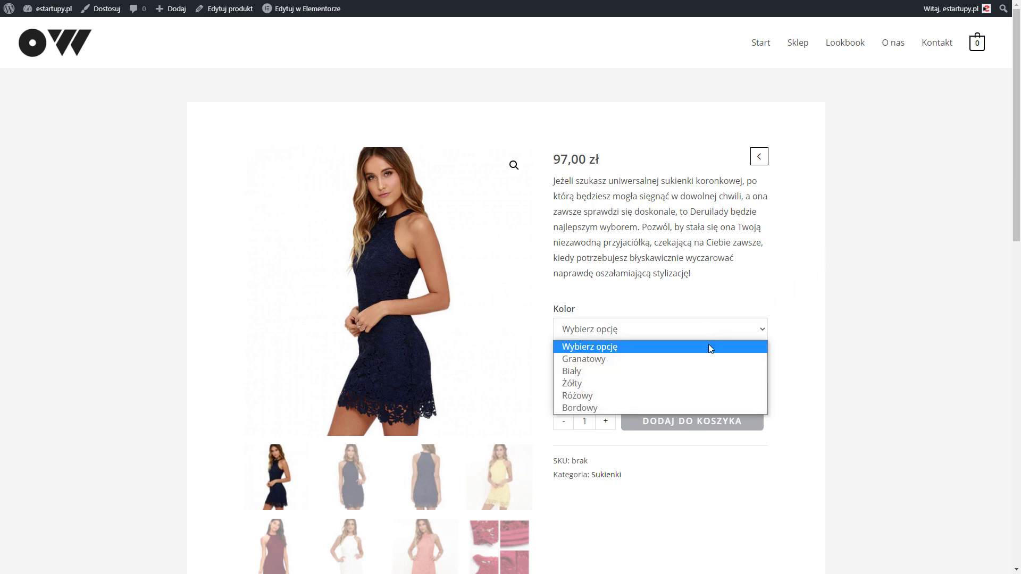
left_click(713, 370)
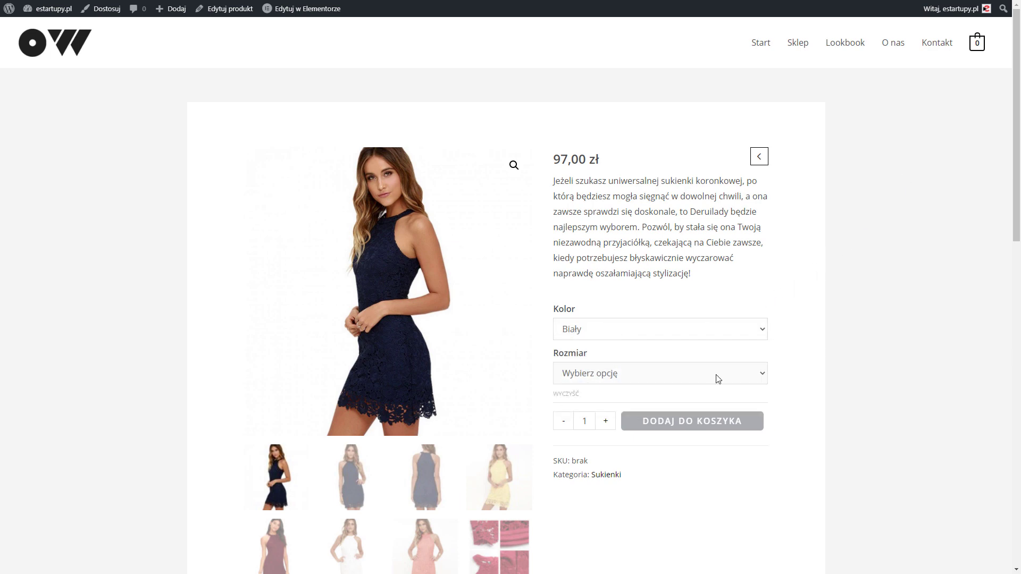
left_click(718, 379)
left_click(721, 402)
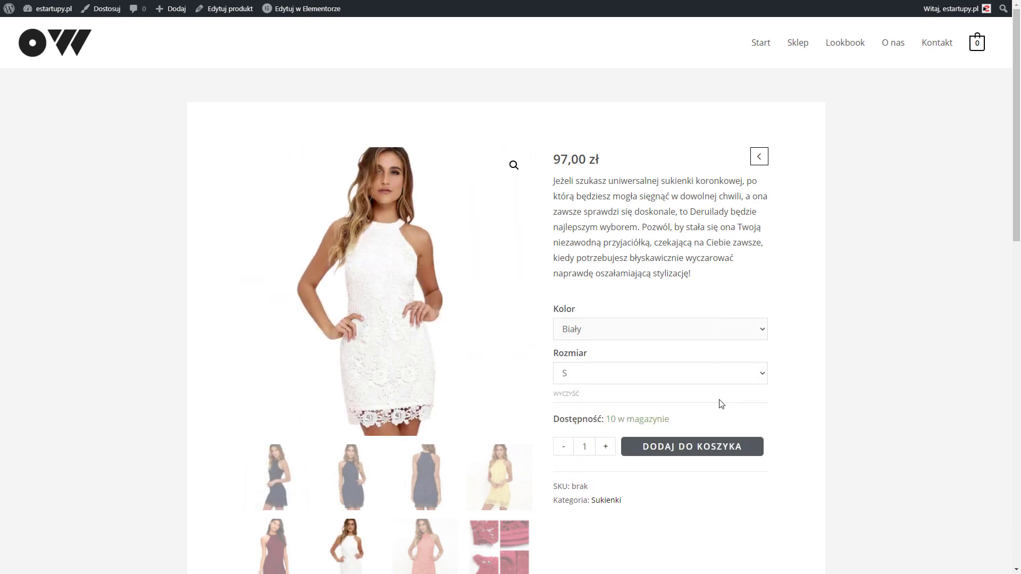
left_click(754, 379)
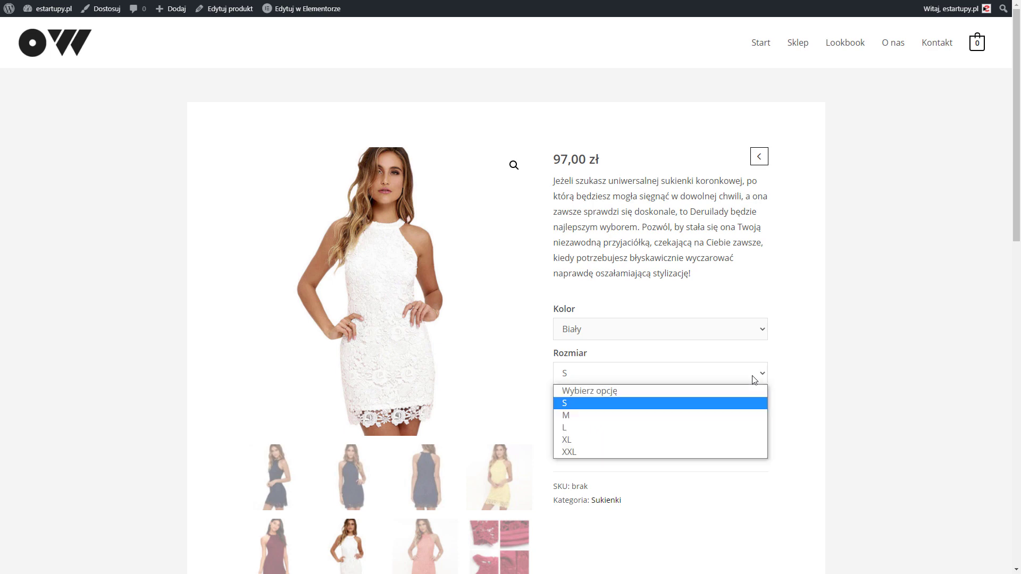
left_click(743, 416)
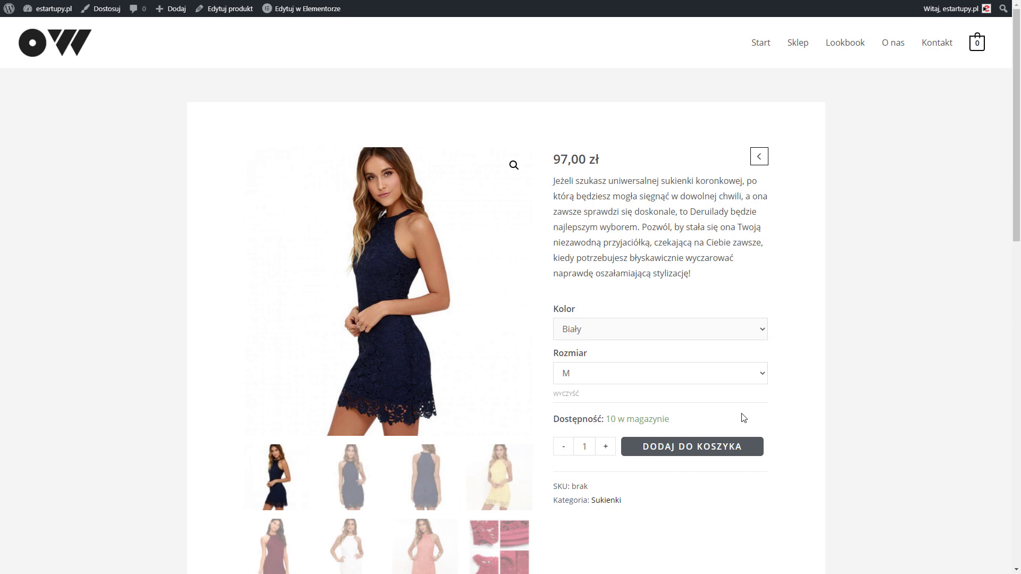
- Return from the shop page to editing the product and display its list of variants
left_click(230, 10)
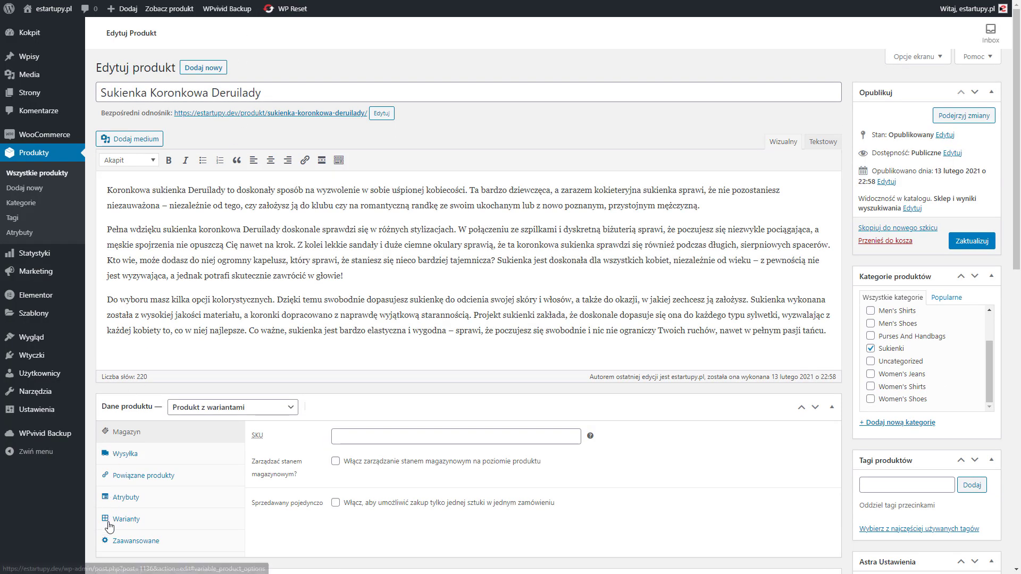
left_click(131, 520)
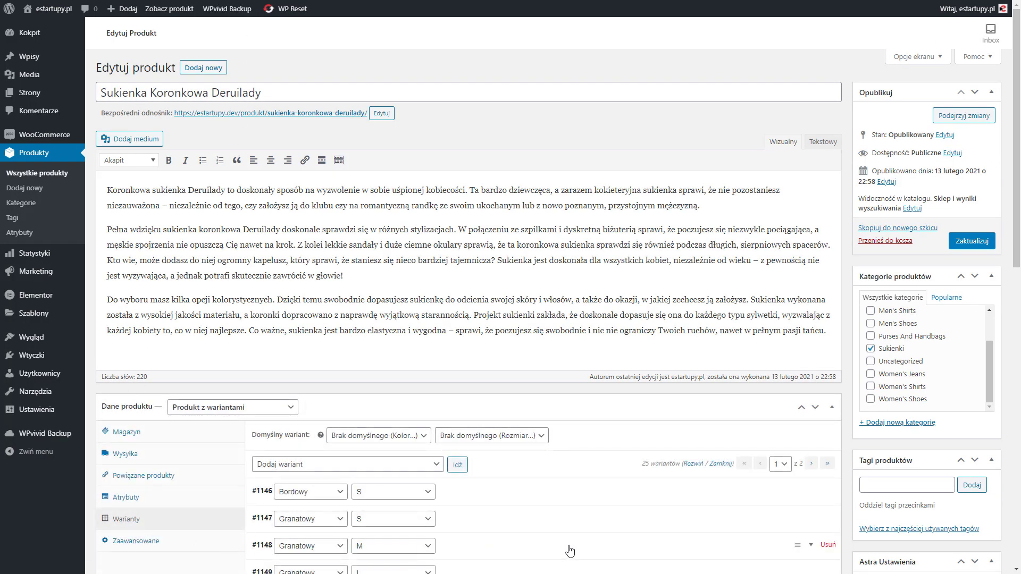
scroll(570, 551, "down", 2)
scroll(570, 551, "down", 3)
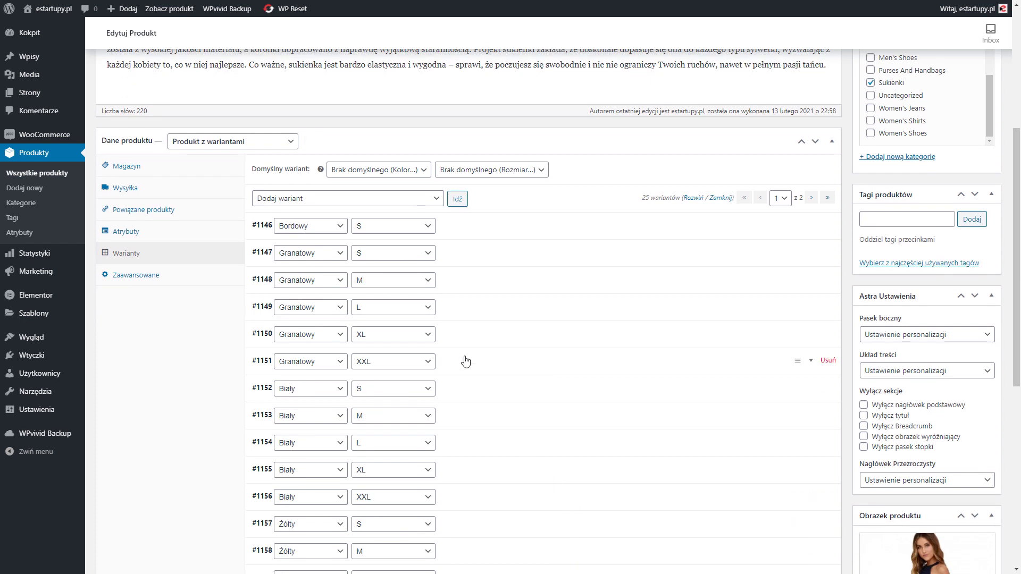
- Assign the black-and-white sneakers photo from the media library to the Granatowy M variant and save the variant changes
left_click(464, 281)
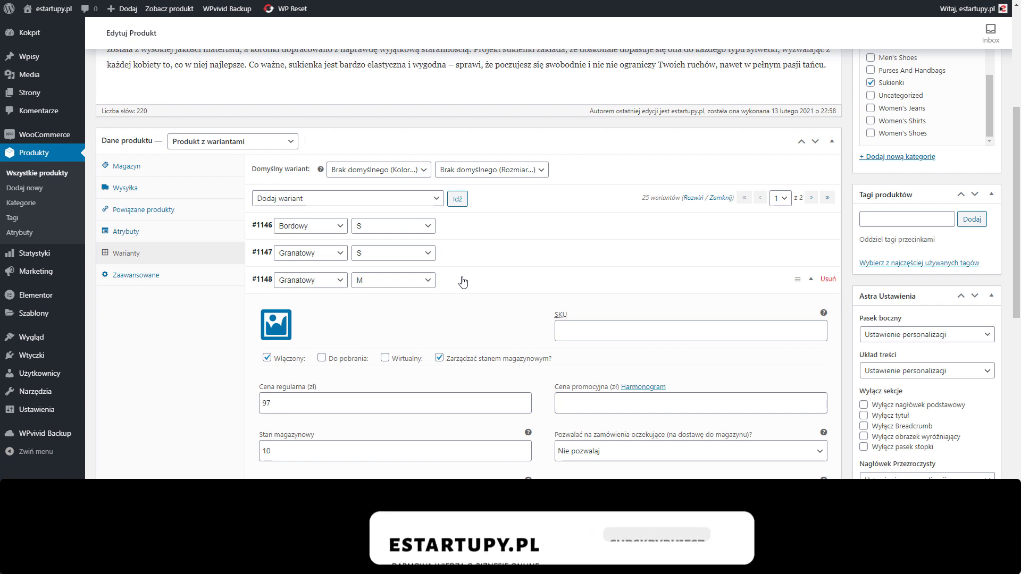
left_click(290, 330)
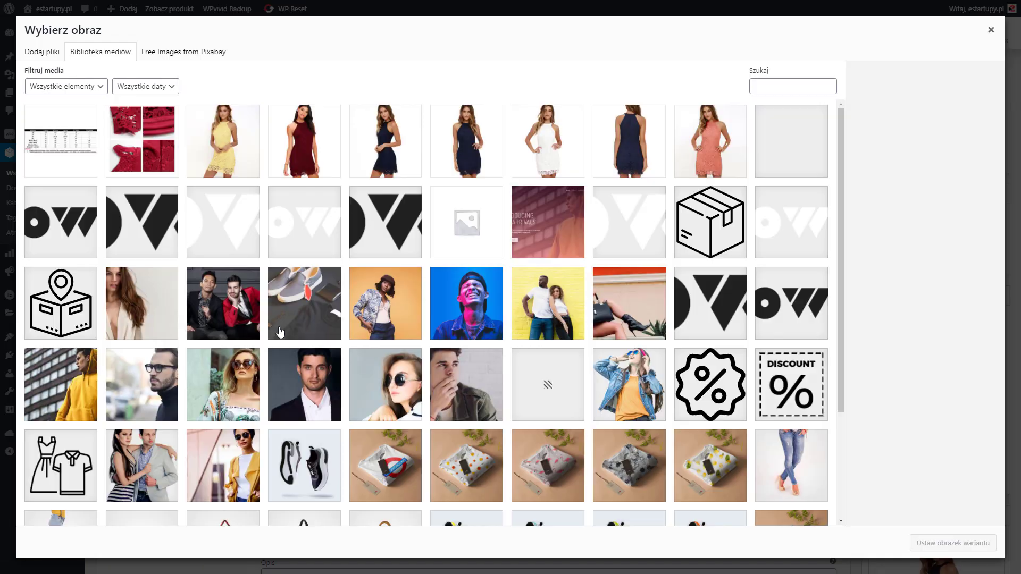
left_click(310, 468)
left_click(952, 543)
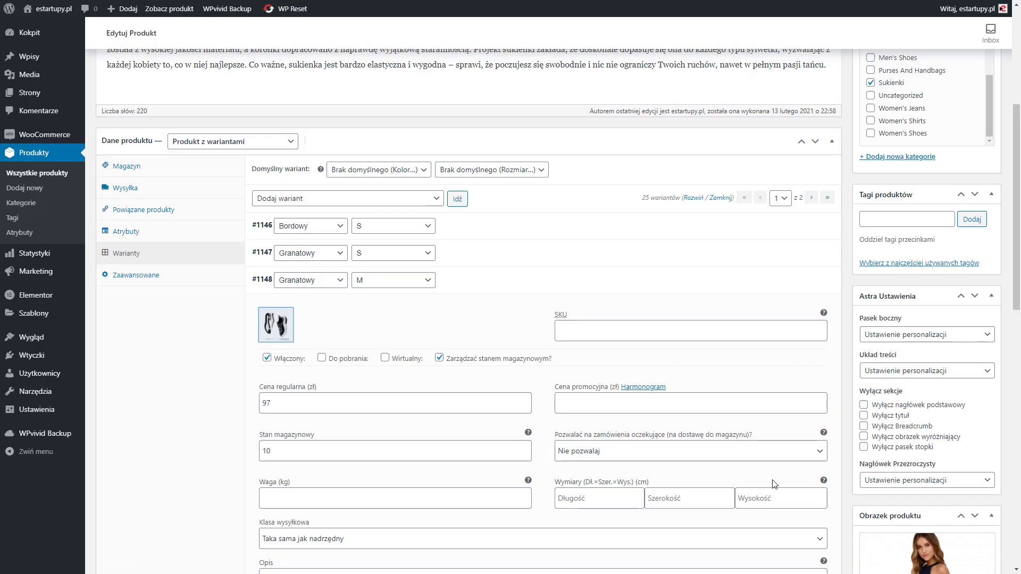
scroll(774, 484, "down", 8)
left_click(276, 524)
scroll(833, 348, "up", 12)
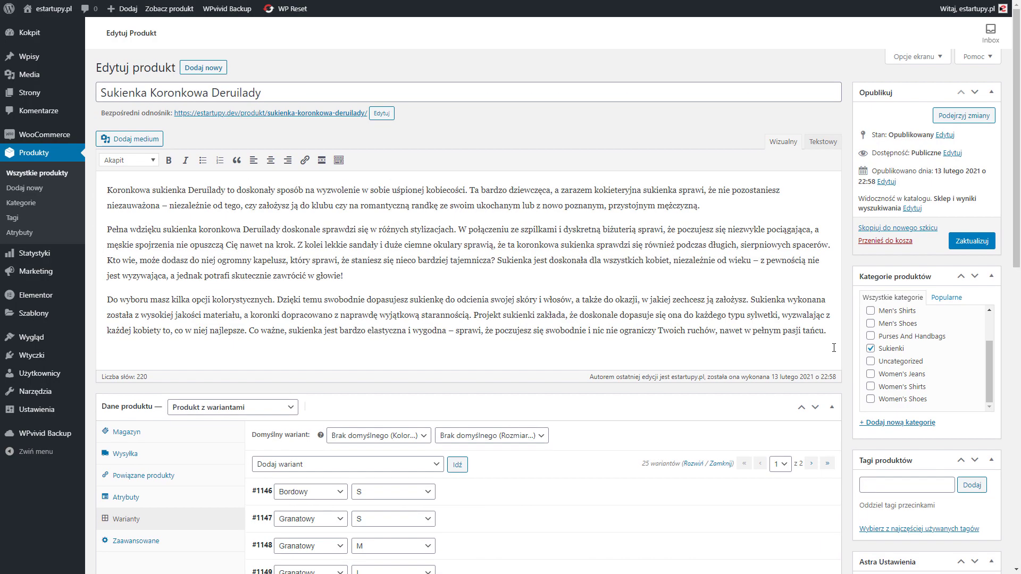
- Update the product and preview its Granatowy color in size M on the shop page
left_click(975, 244)
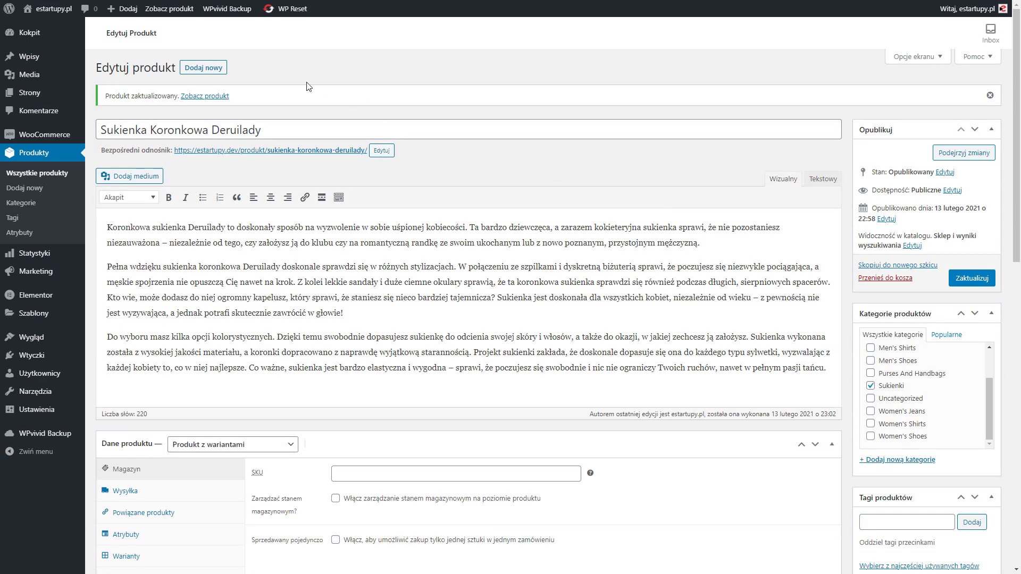
left_click(176, 9)
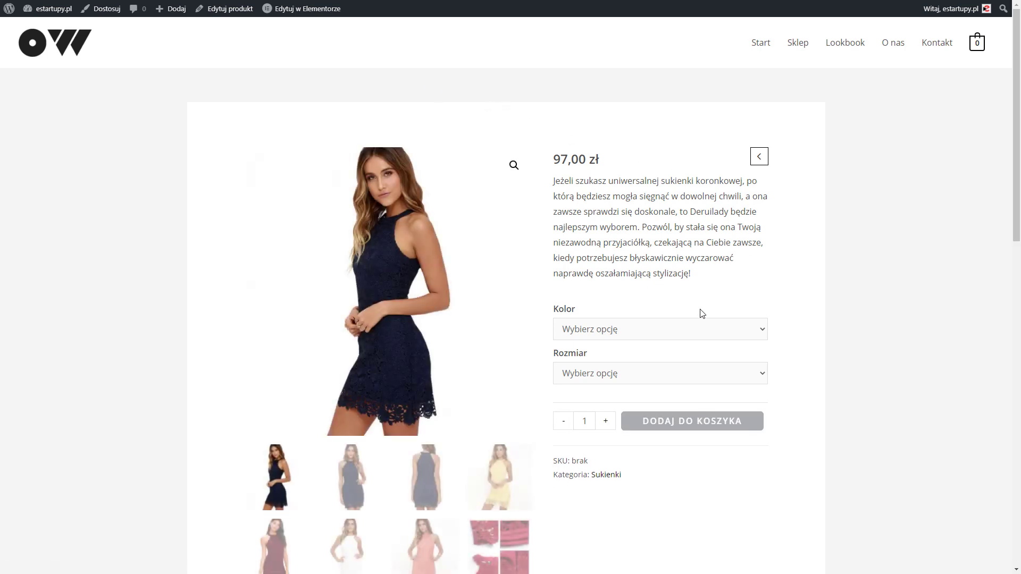
left_click(690, 332)
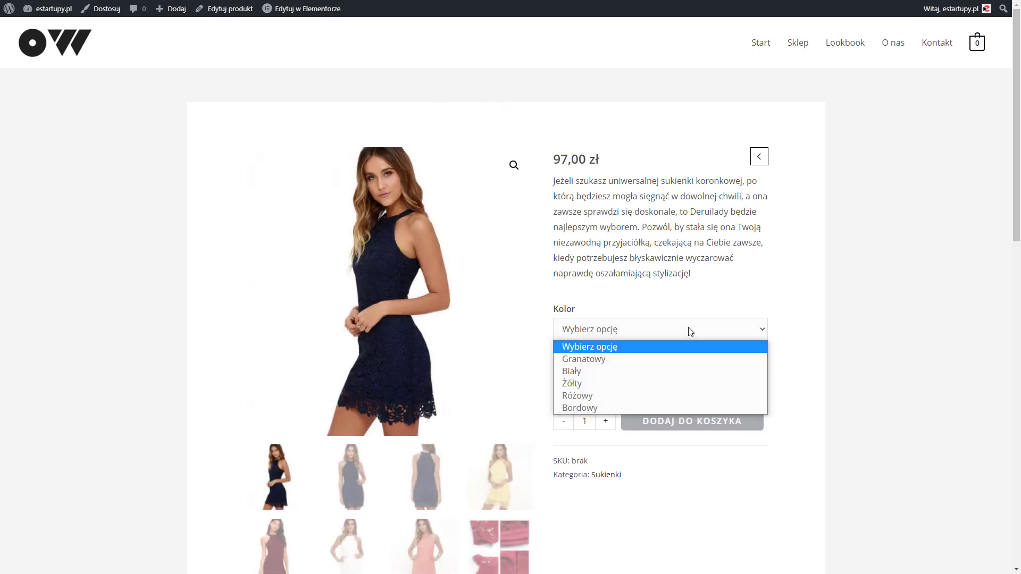
left_click(688, 360)
left_click(688, 377)
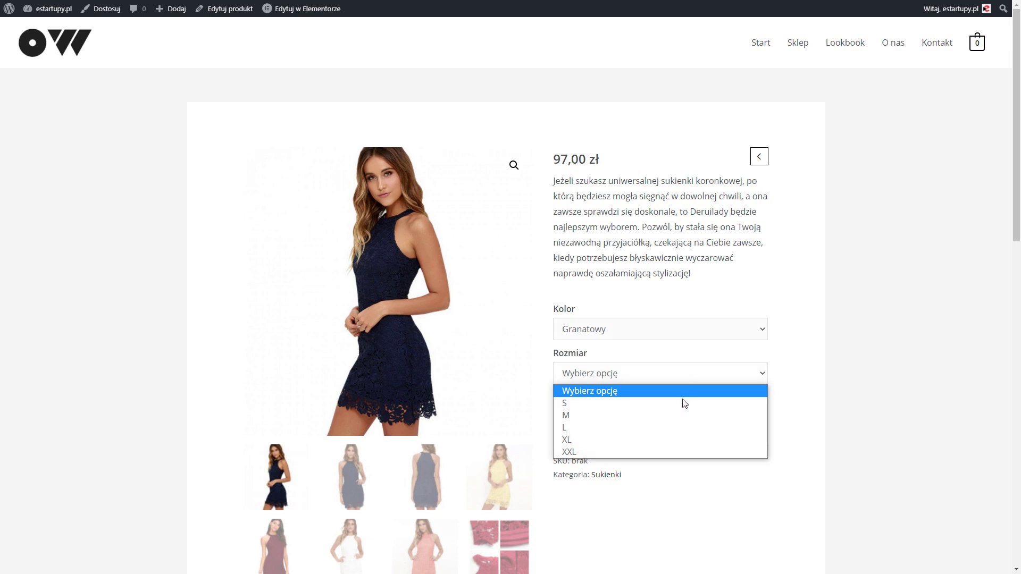
left_click(682, 415)
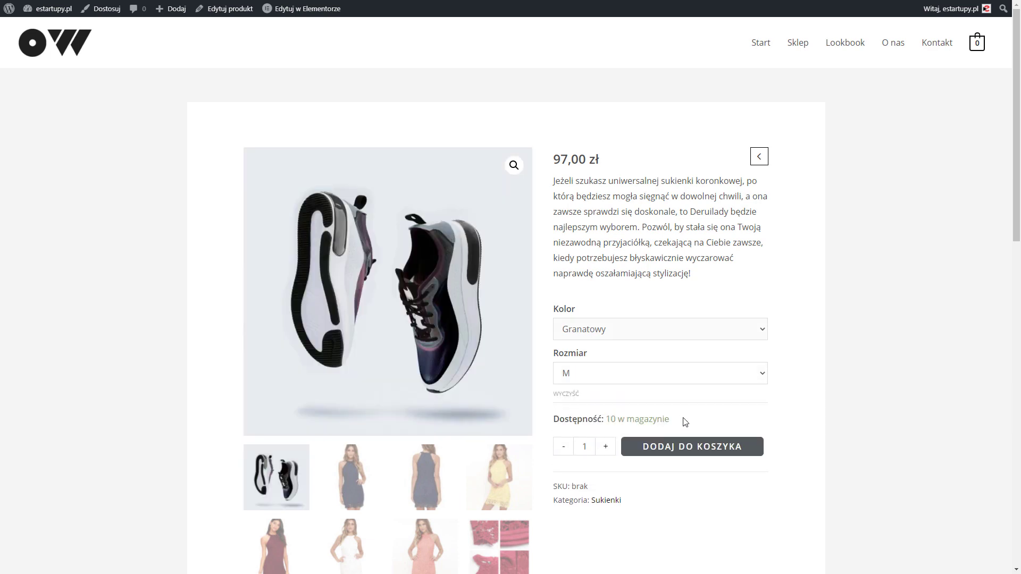
- View the second, third and fourth photos in the dress's image gallery
scroll(890, 413, "down", 2)
left_click(354, 378)
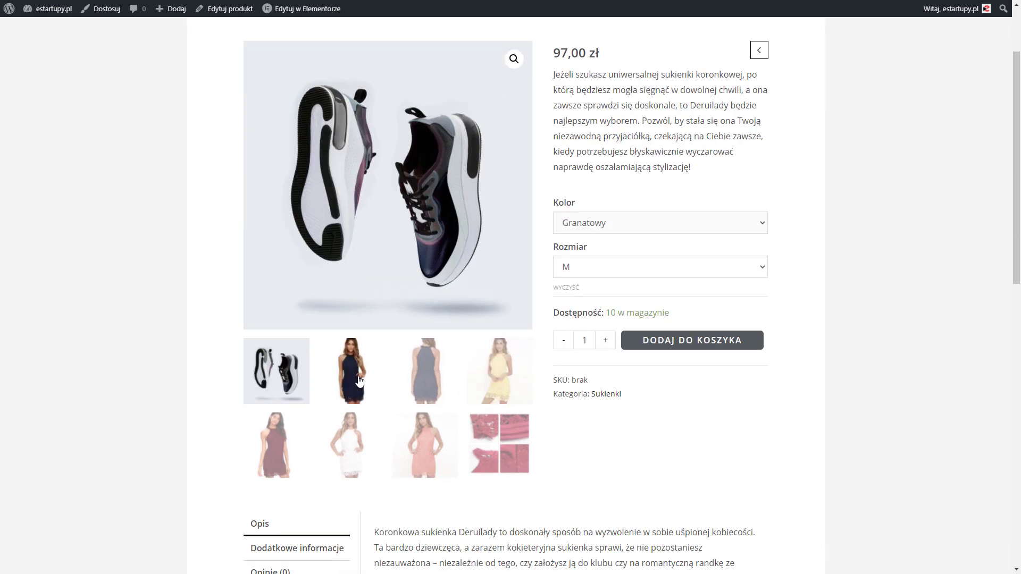
left_click(422, 382)
left_click(500, 371)
- Preview the Biały color and return to Granatowy on the product page, ending by clearing the chosen options
left_click(663, 224)
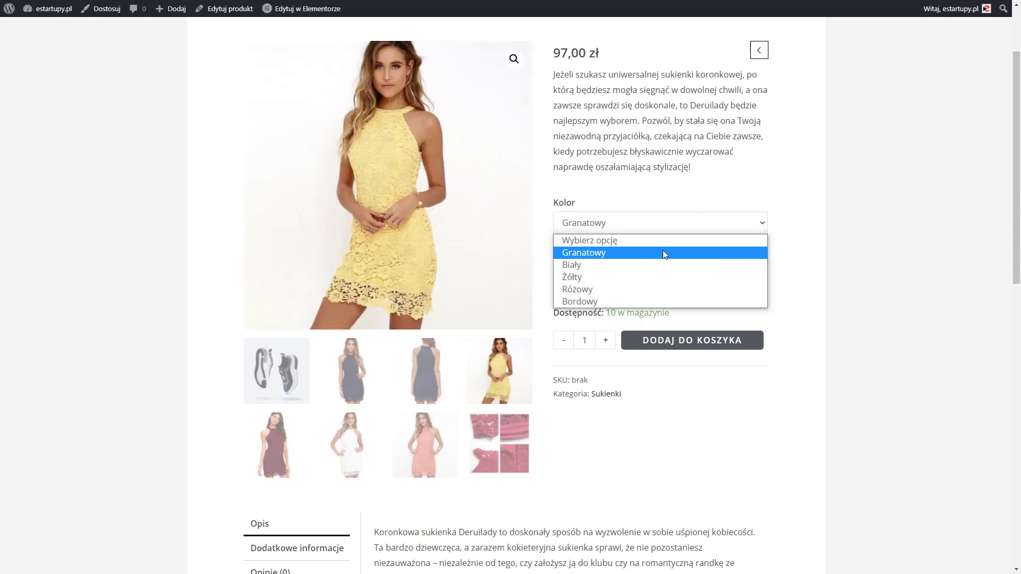
left_click(652, 266)
left_click(644, 224)
left_click(631, 253)
scroll(631, 255, "up", 2)
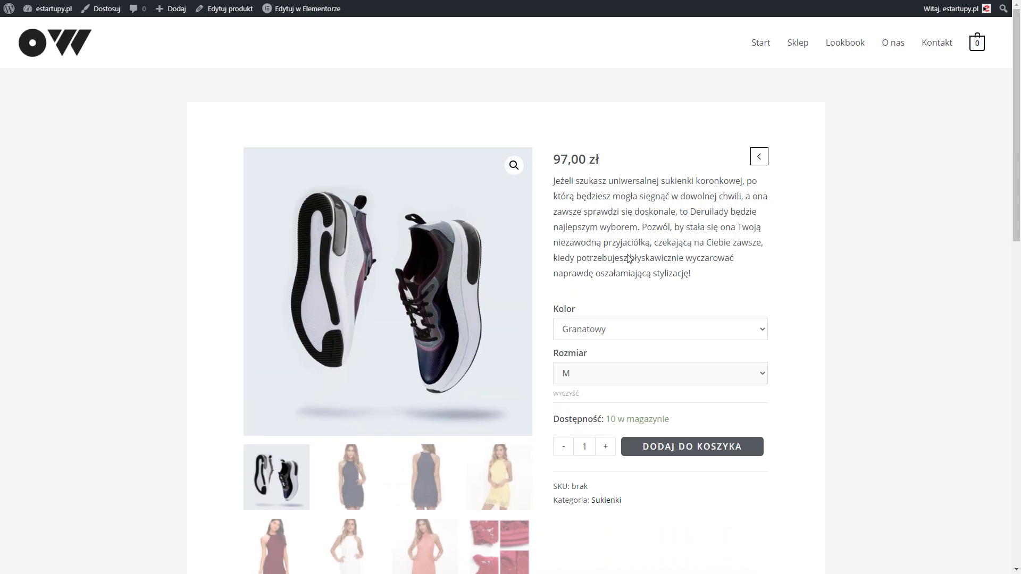
left_click(566, 393)
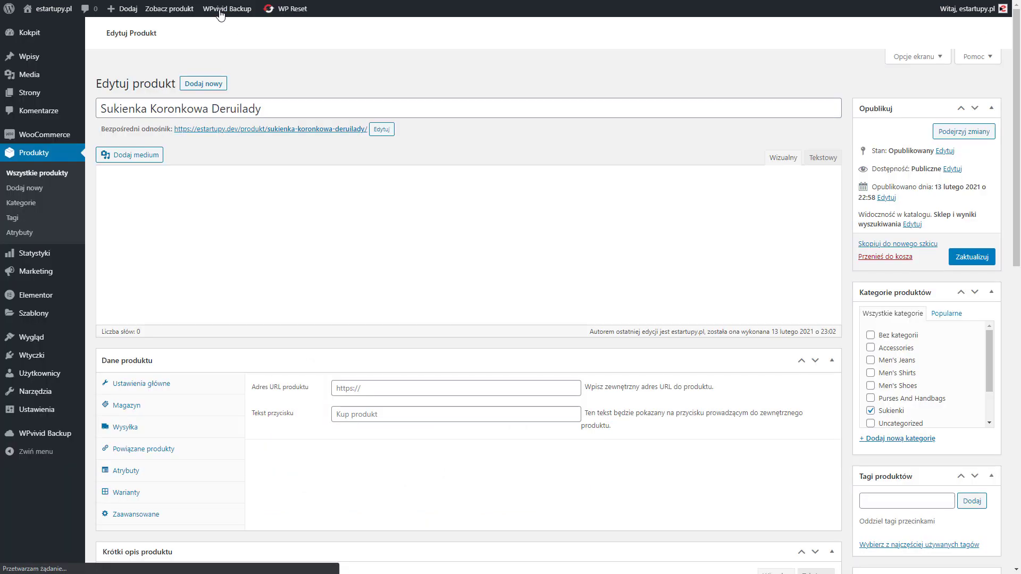
- Set the product's default variant to Biały in size S and save the variant changes
scroll(420, 207, "down", 3)
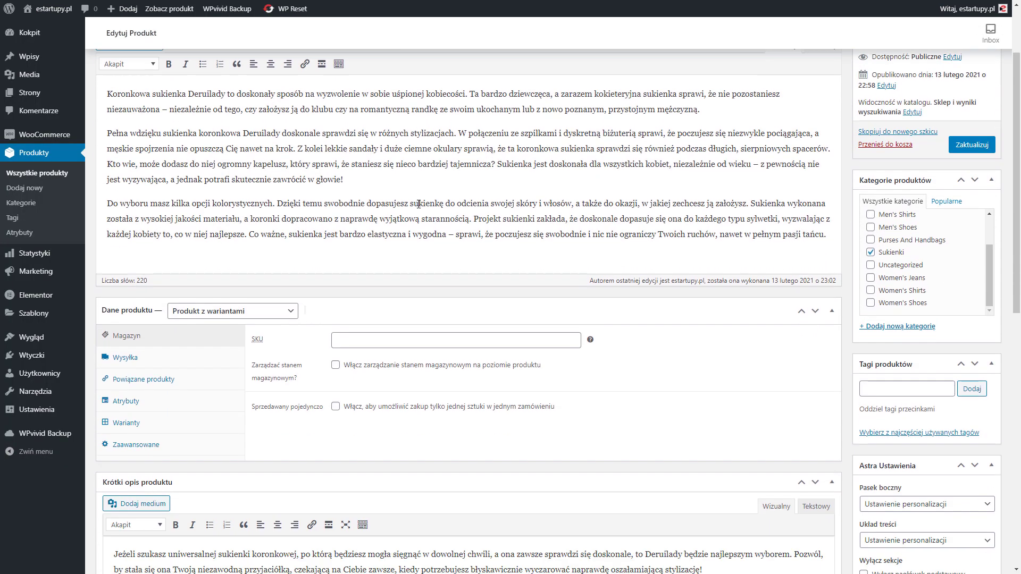
left_click(128, 361)
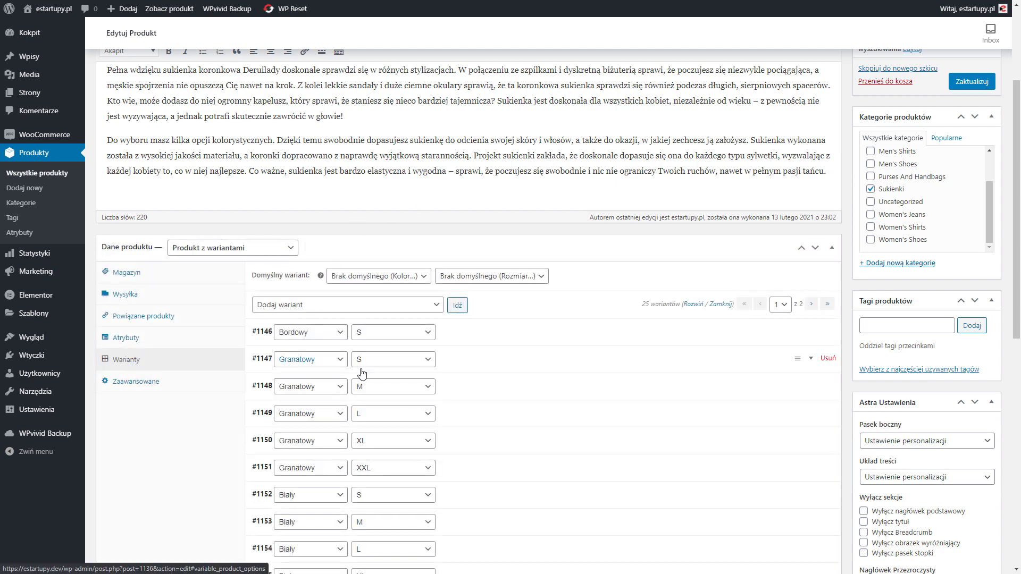
scroll(571, 396, "down", 3)
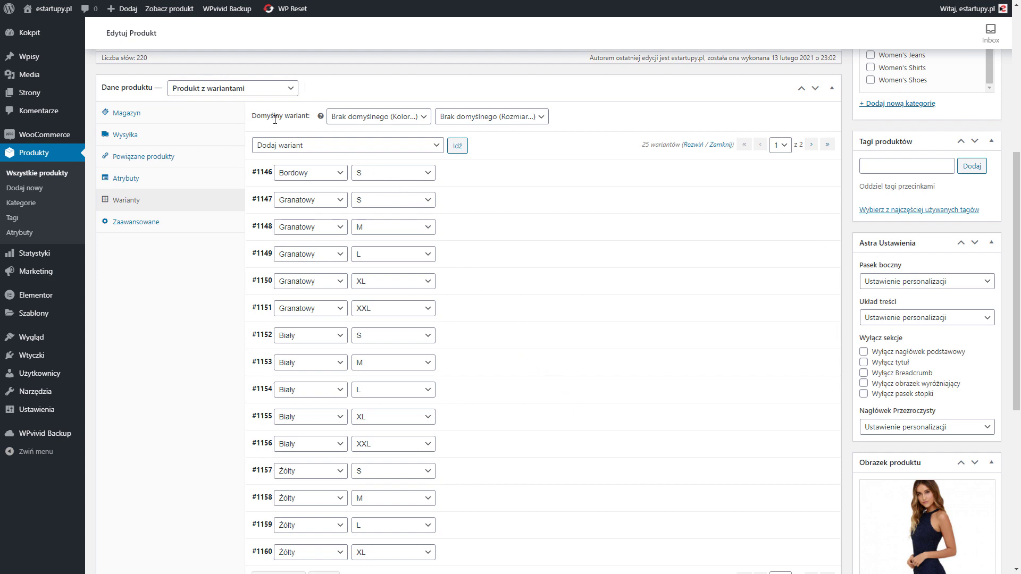
left_click(404, 122)
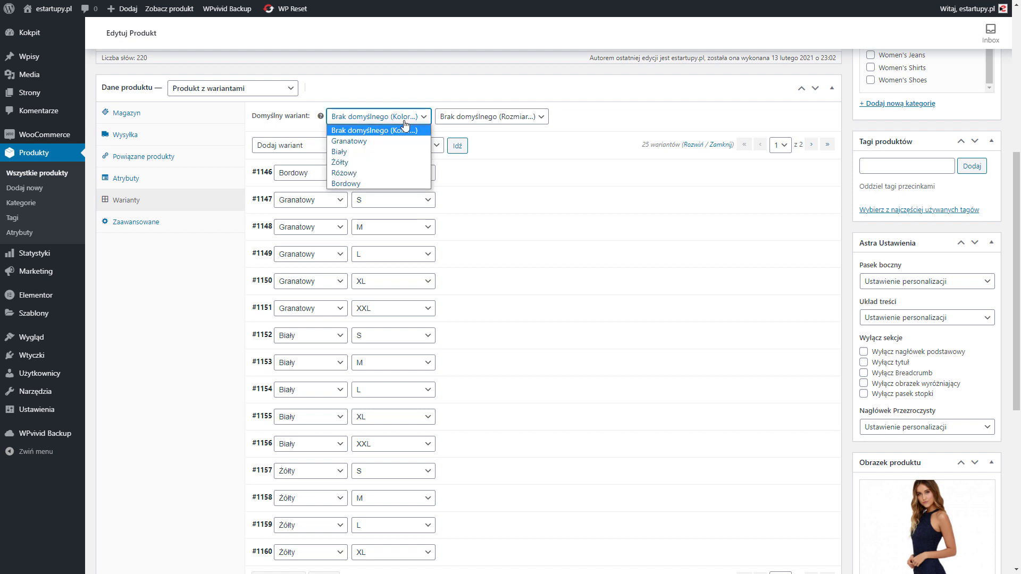
left_click(402, 151)
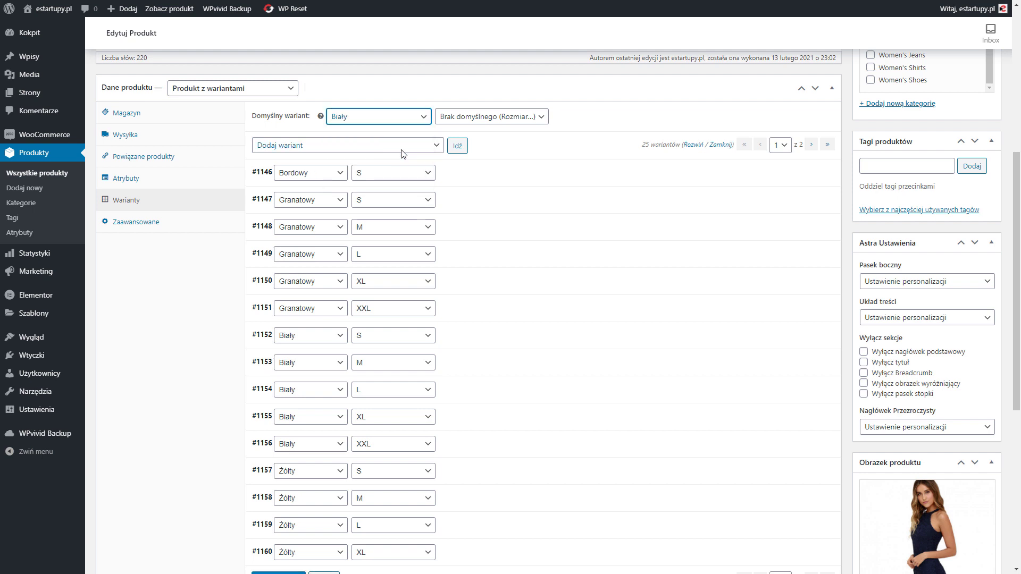
left_click(498, 122)
left_click(493, 142)
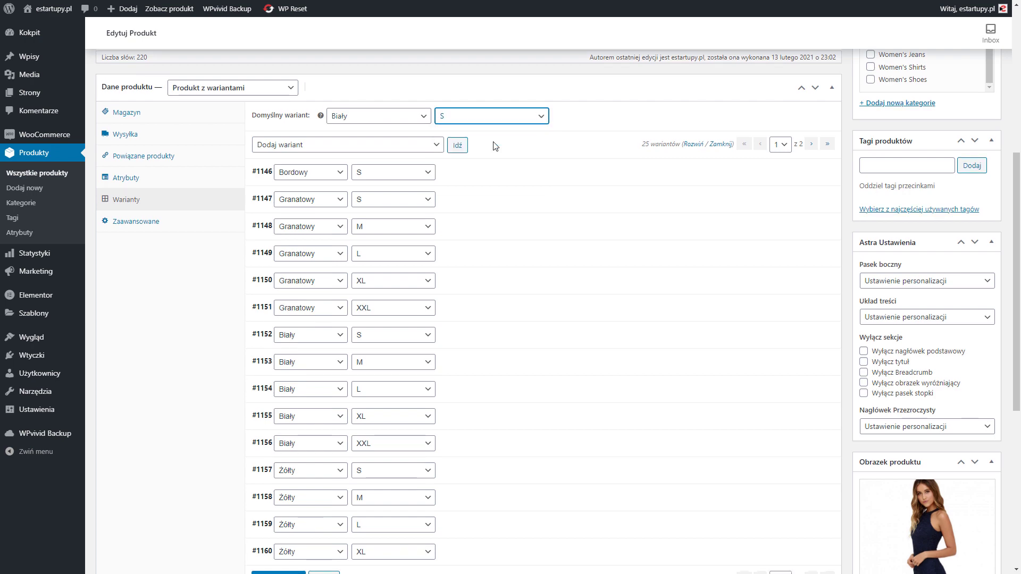
scroll(495, 148, "down", 6)
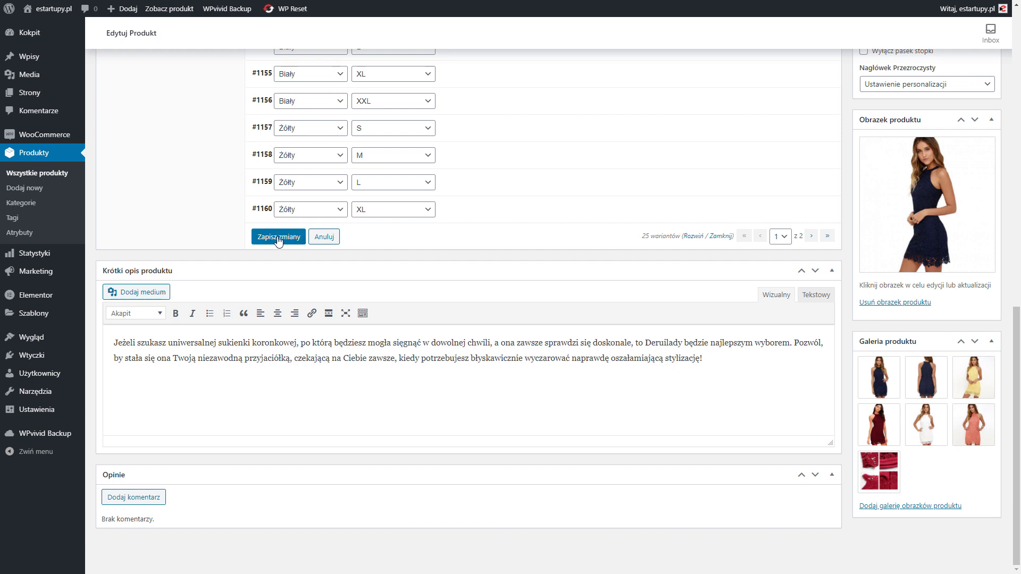
left_click(278, 238)
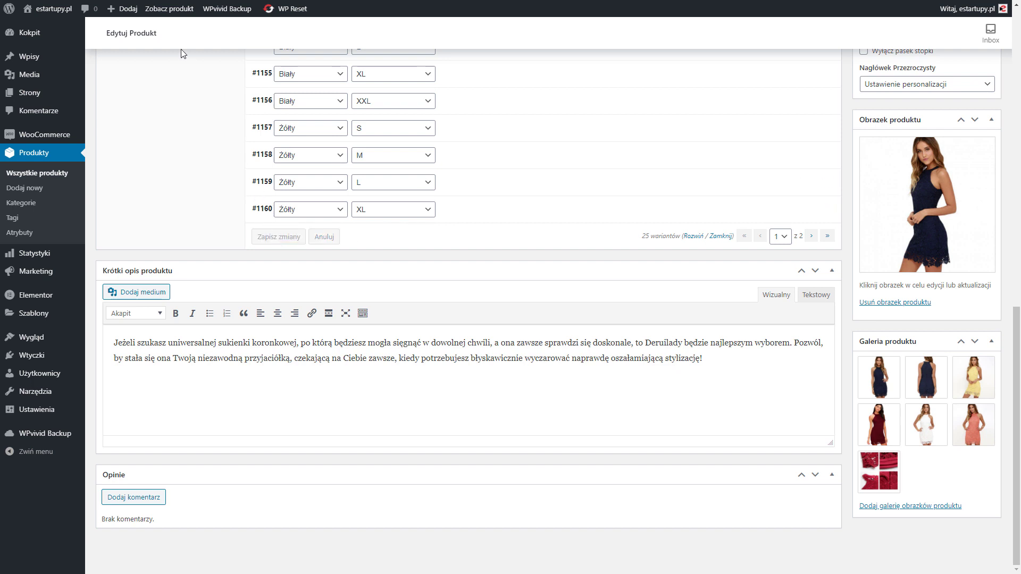
- Open the dress's shop page to check the preselected variant and display the product's additional information
left_click(167, 9)
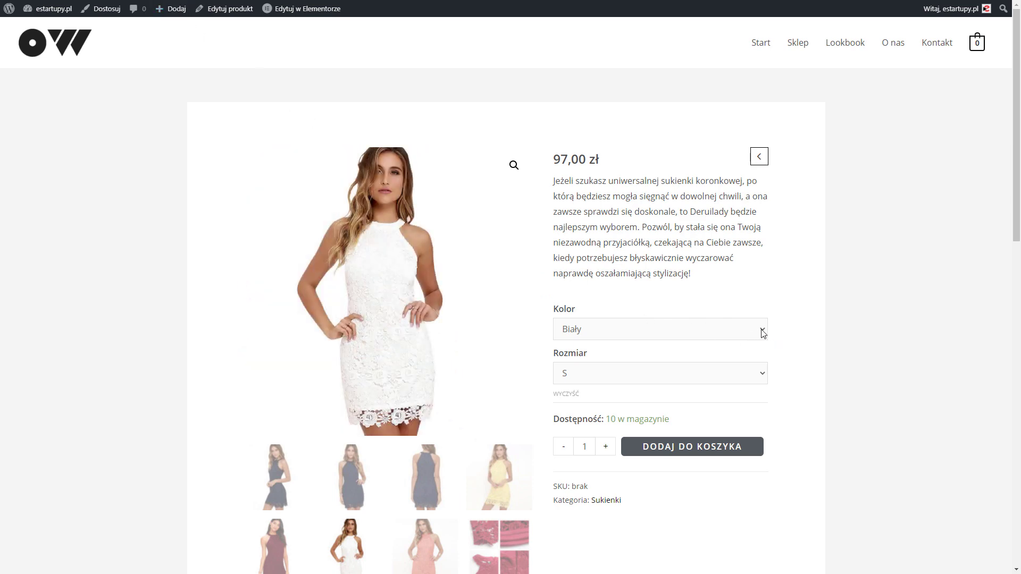
left_click(761, 451)
scroll(789, 452, "down", 5)
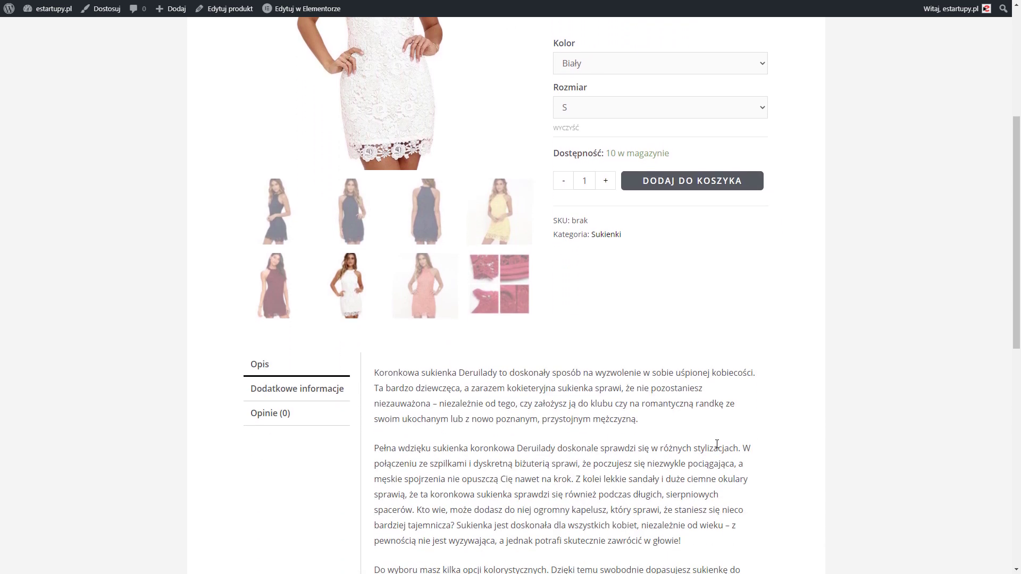
left_click(310, 392)
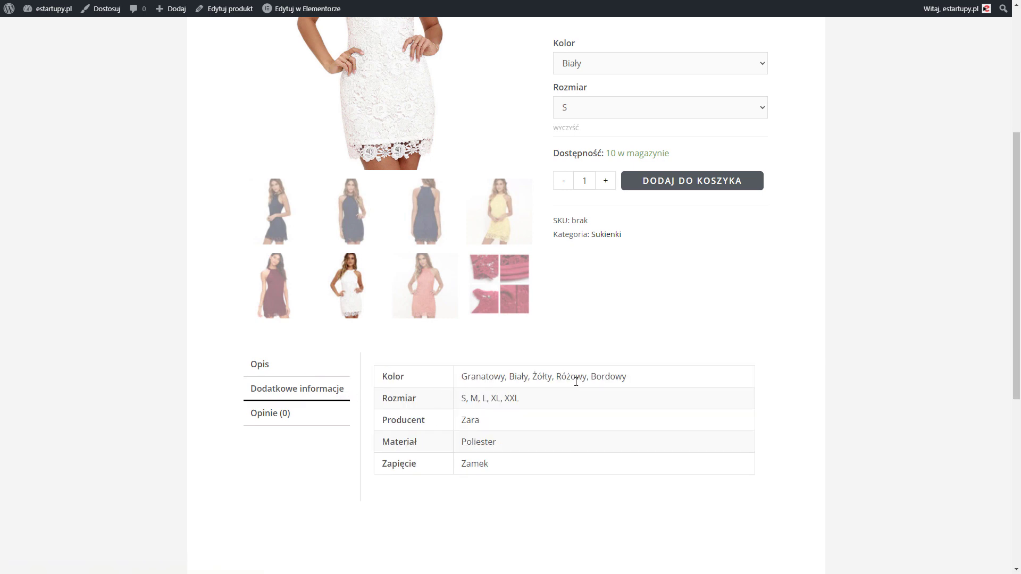